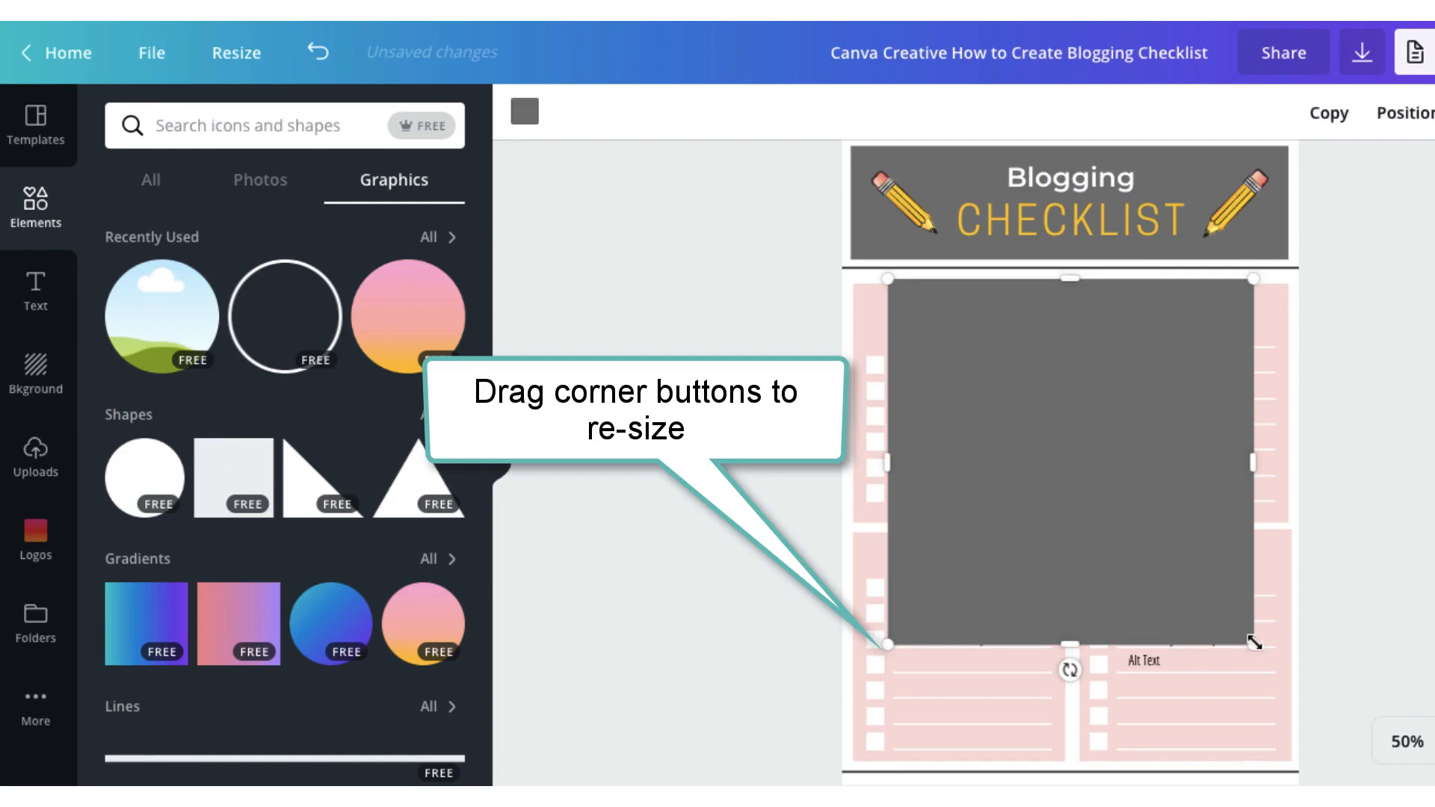
Shrink the grey square to checkbox size, place it beside Goals, and put a copy of it beside Keyword research.
drag(1254, 644, 897, 306)
key(ctrl+plus)
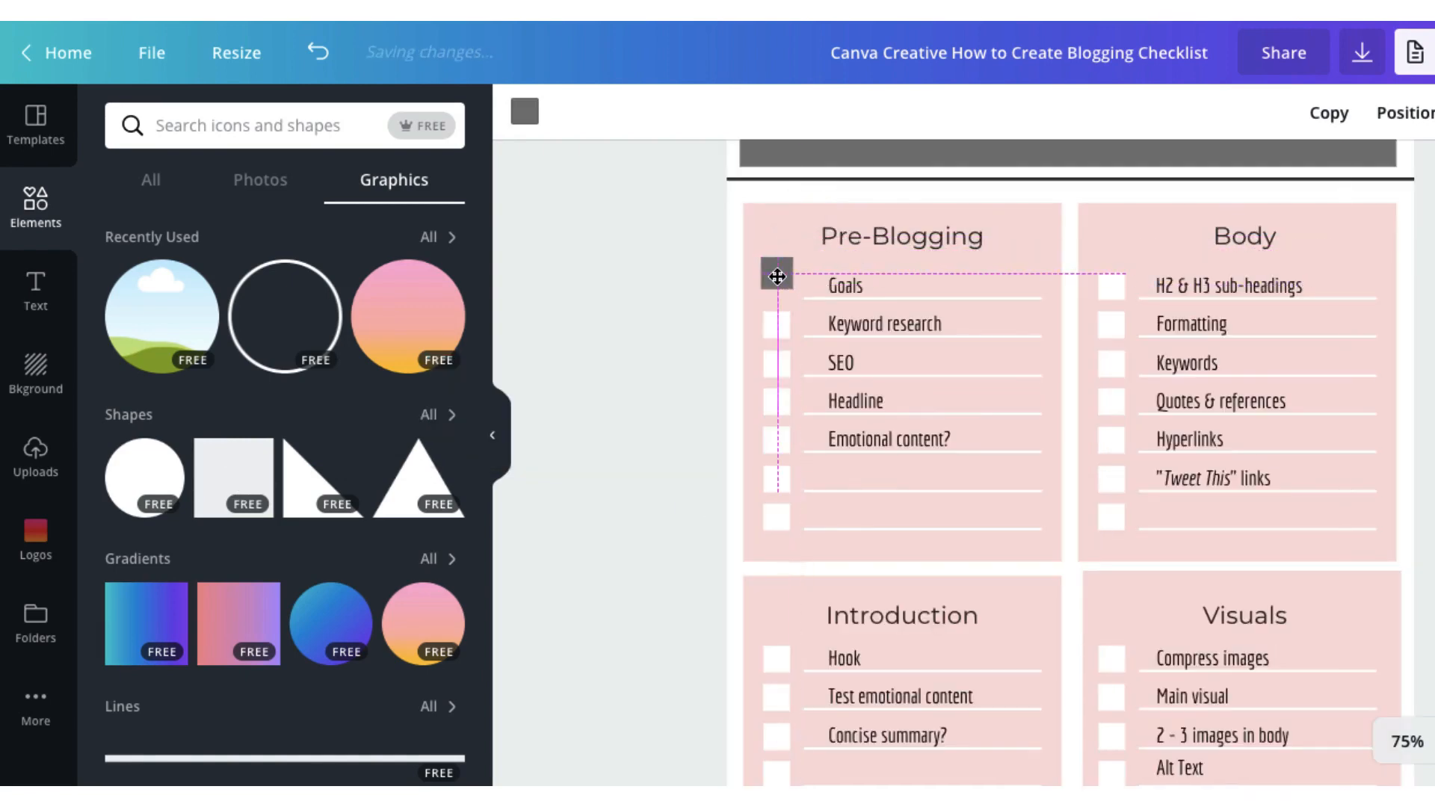
drag(786, 266, 777, 285)
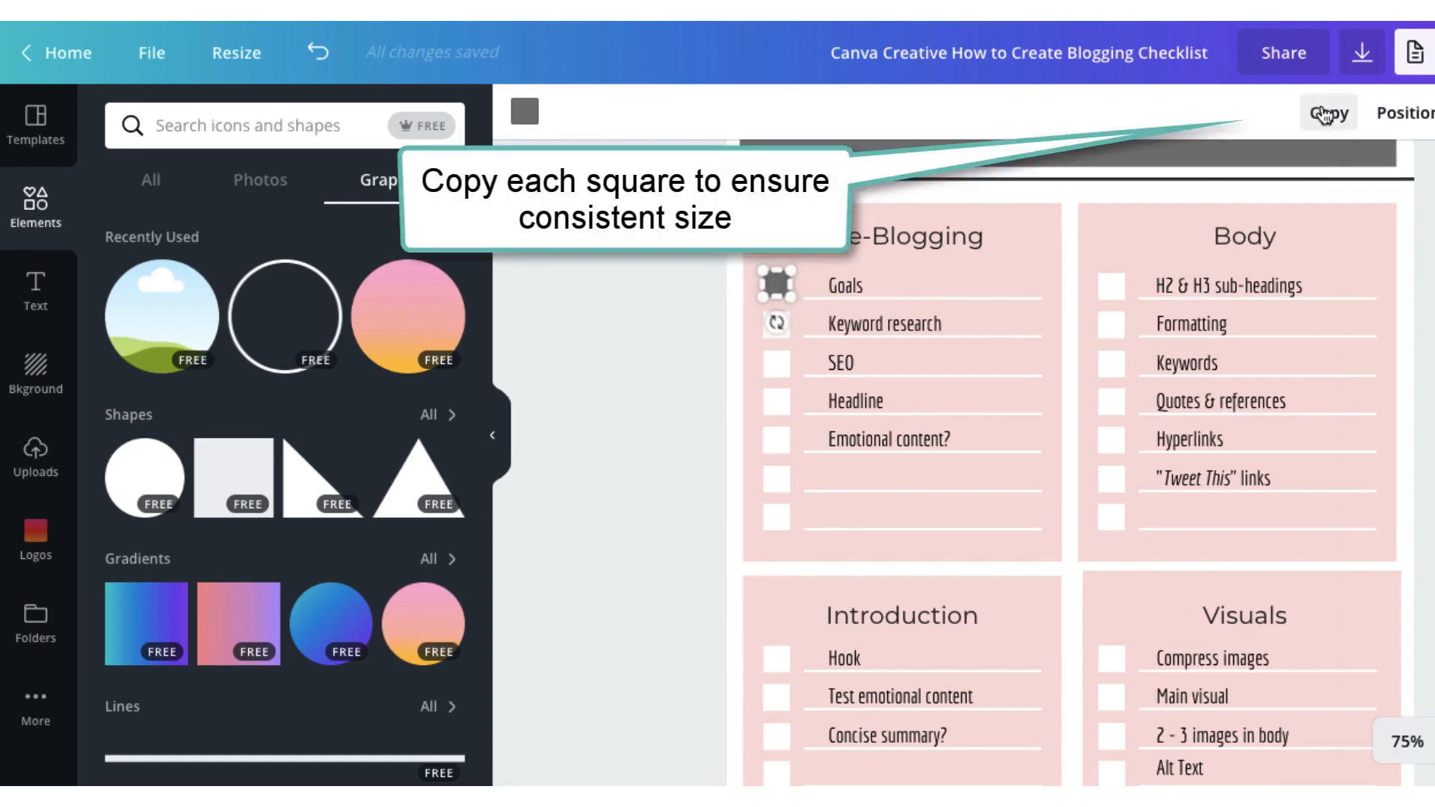
click(1327, 113)
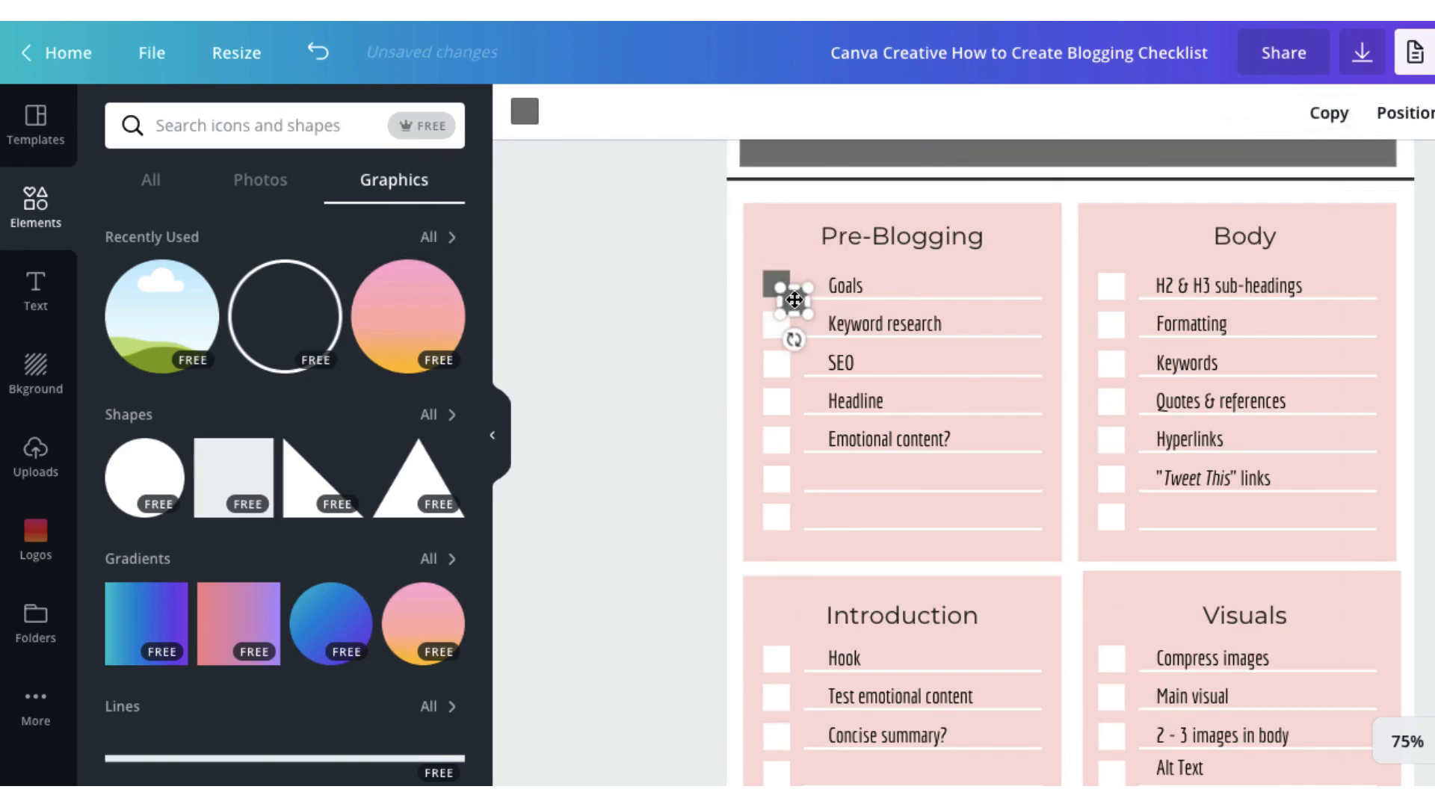
drag(794, 299, 778, 324)
Recolour the grey squares beside Goals and Keyword research to white.
click(777, 284)
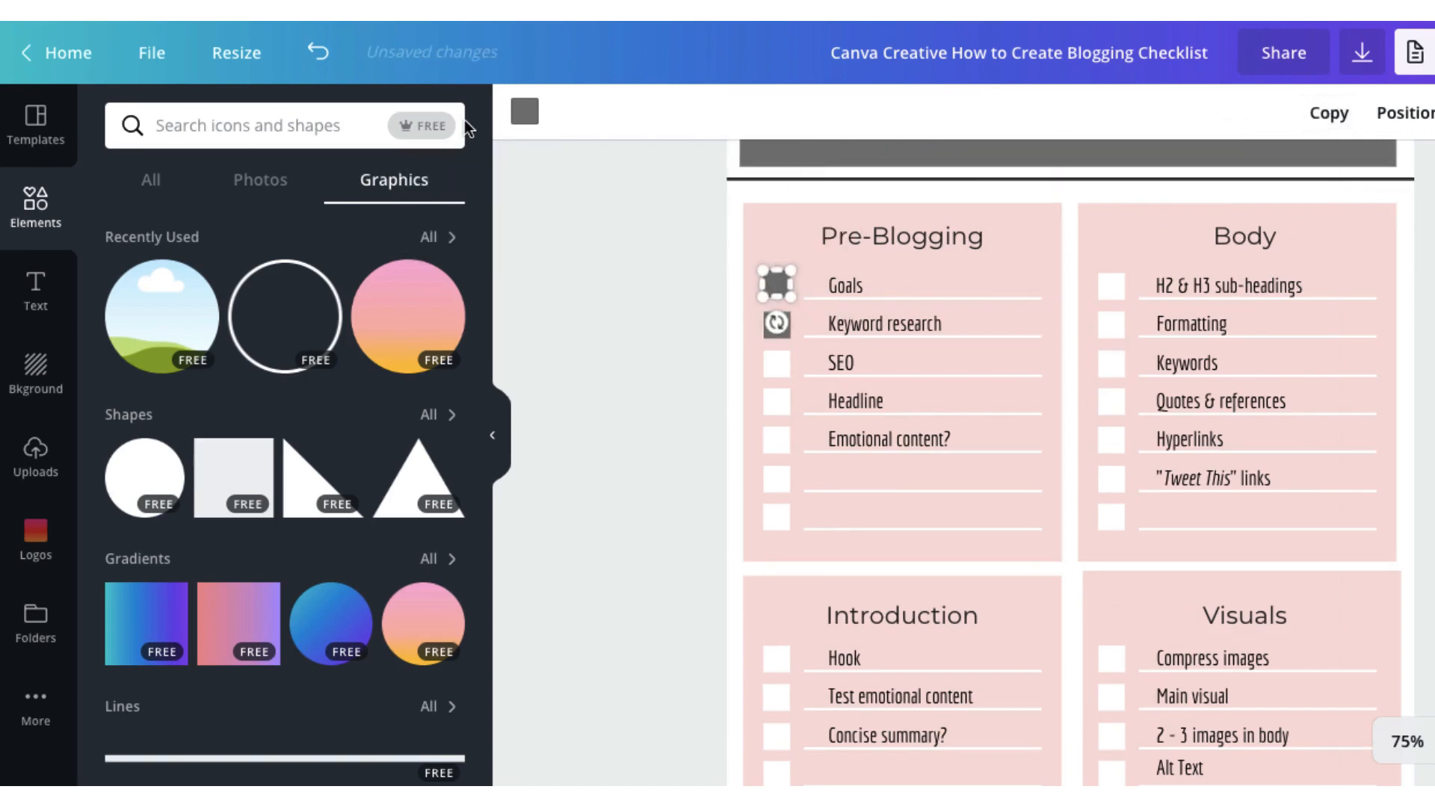
click(523, 112)
click(447, 482)
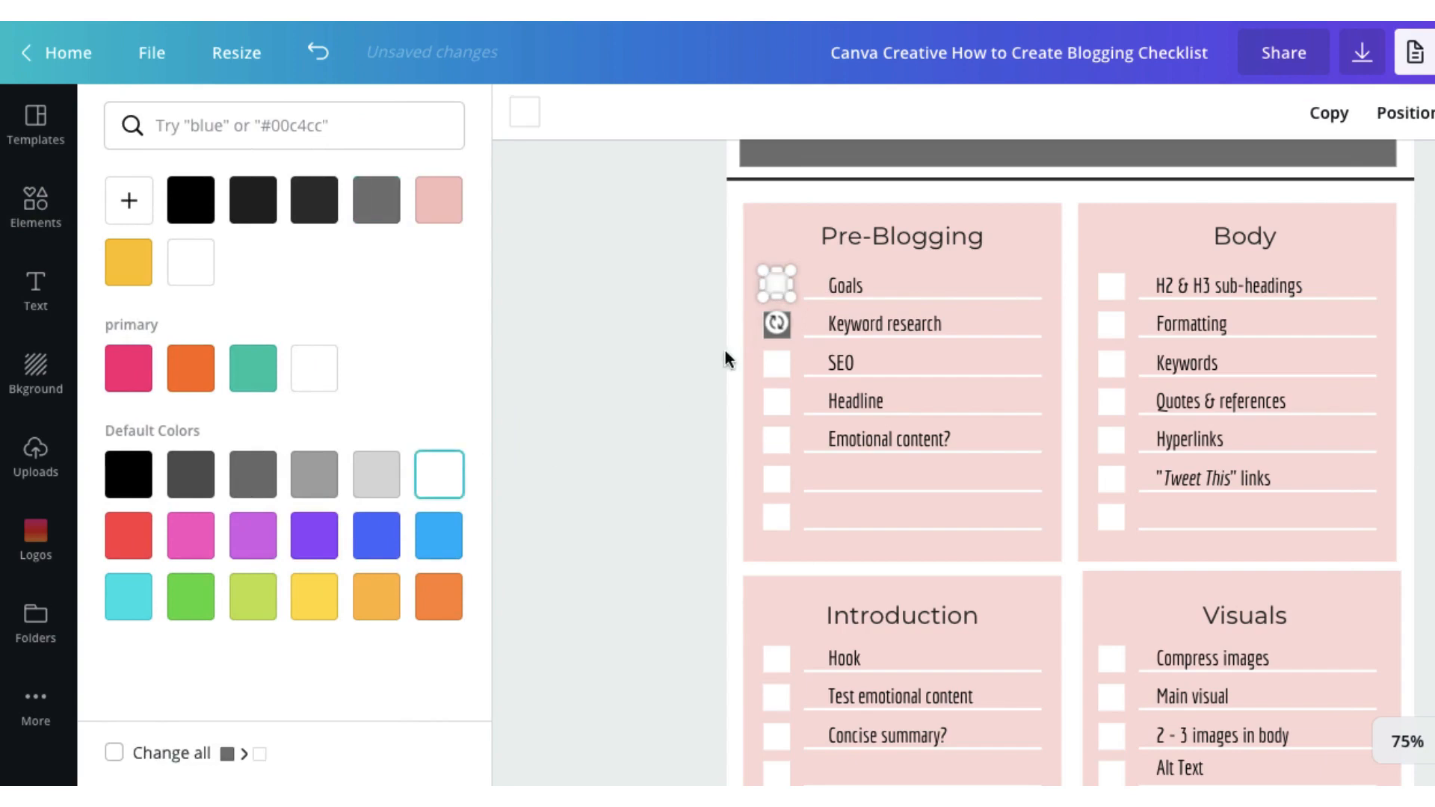
click(685, 379)
click(779, 327)
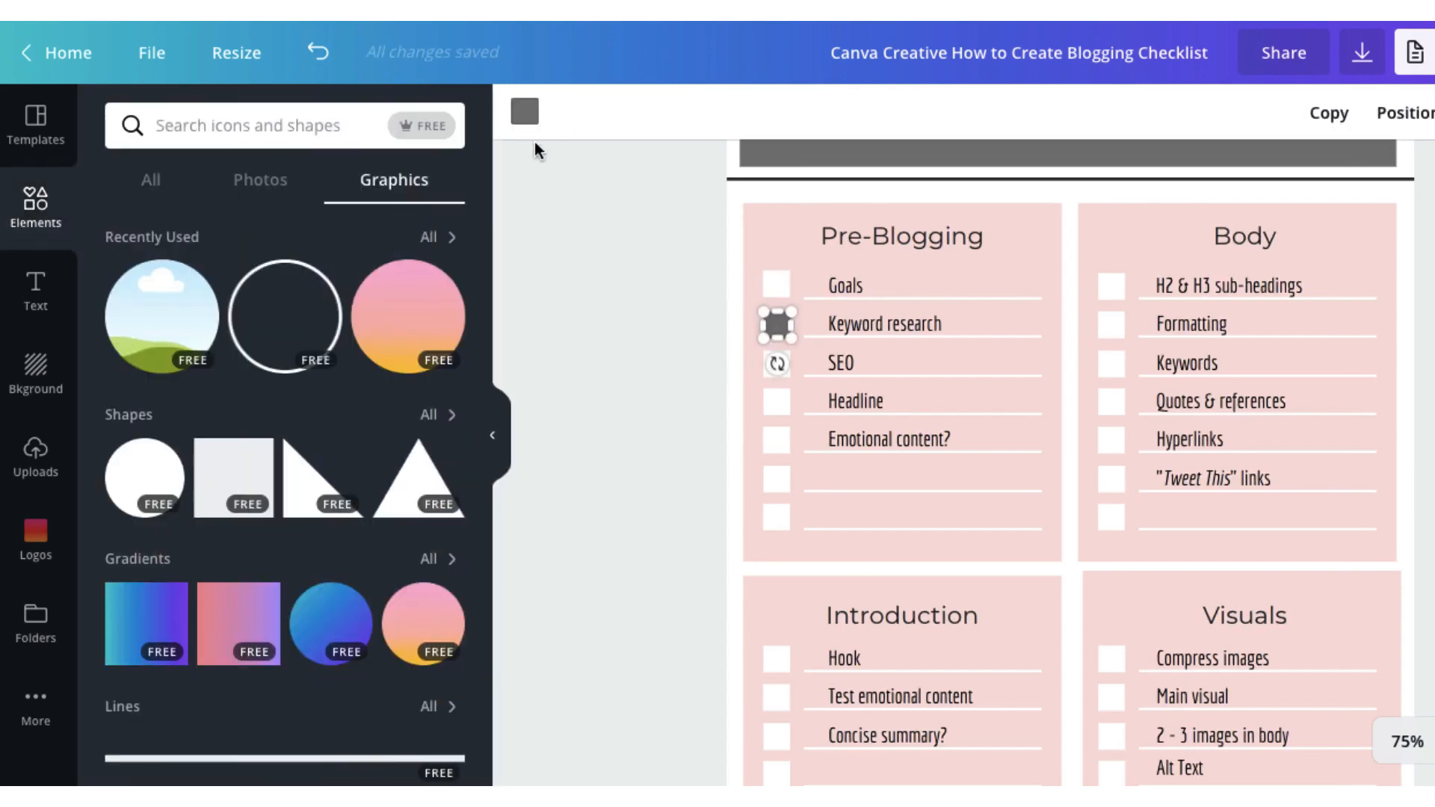
click(525, 112)
click(439, 473)
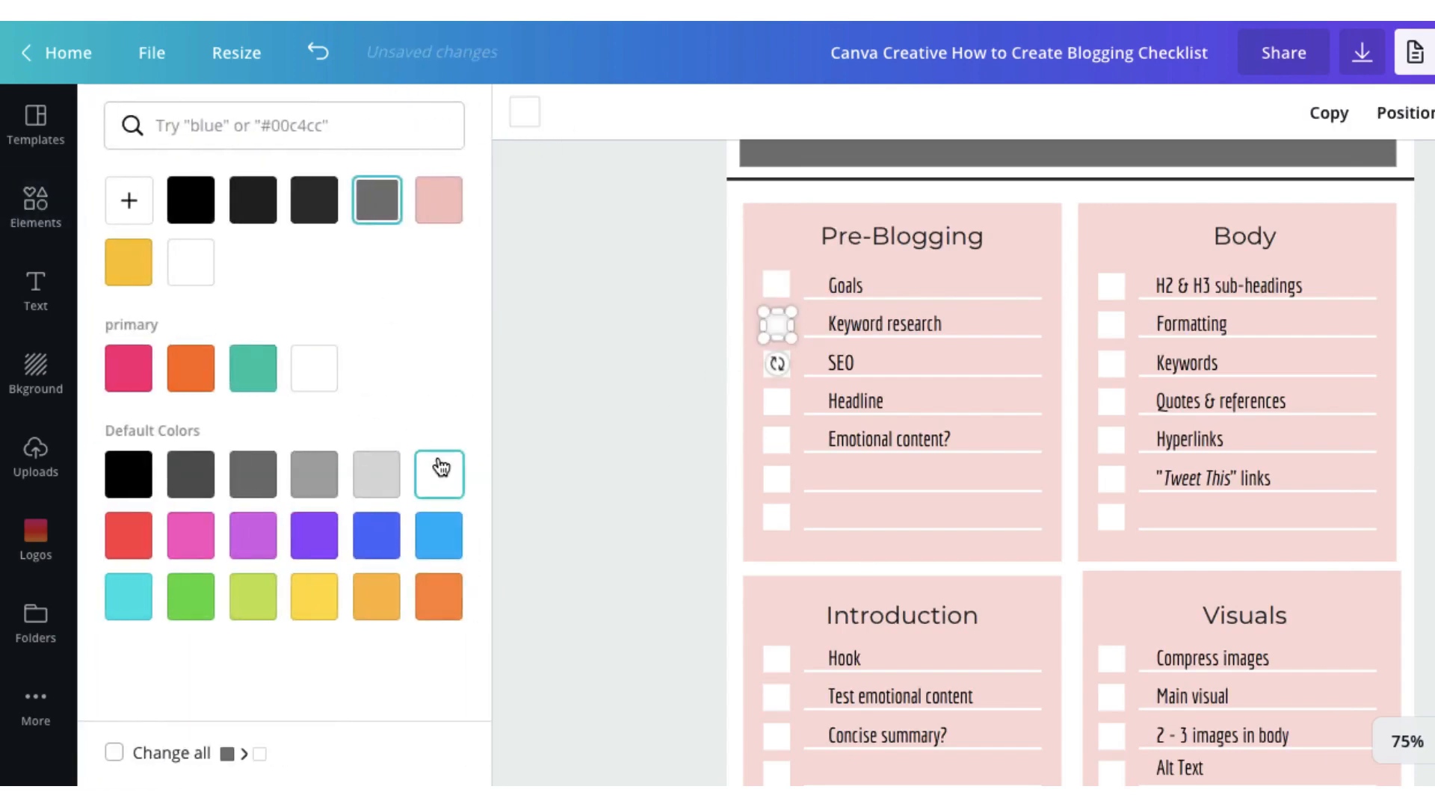
click(621, 383)
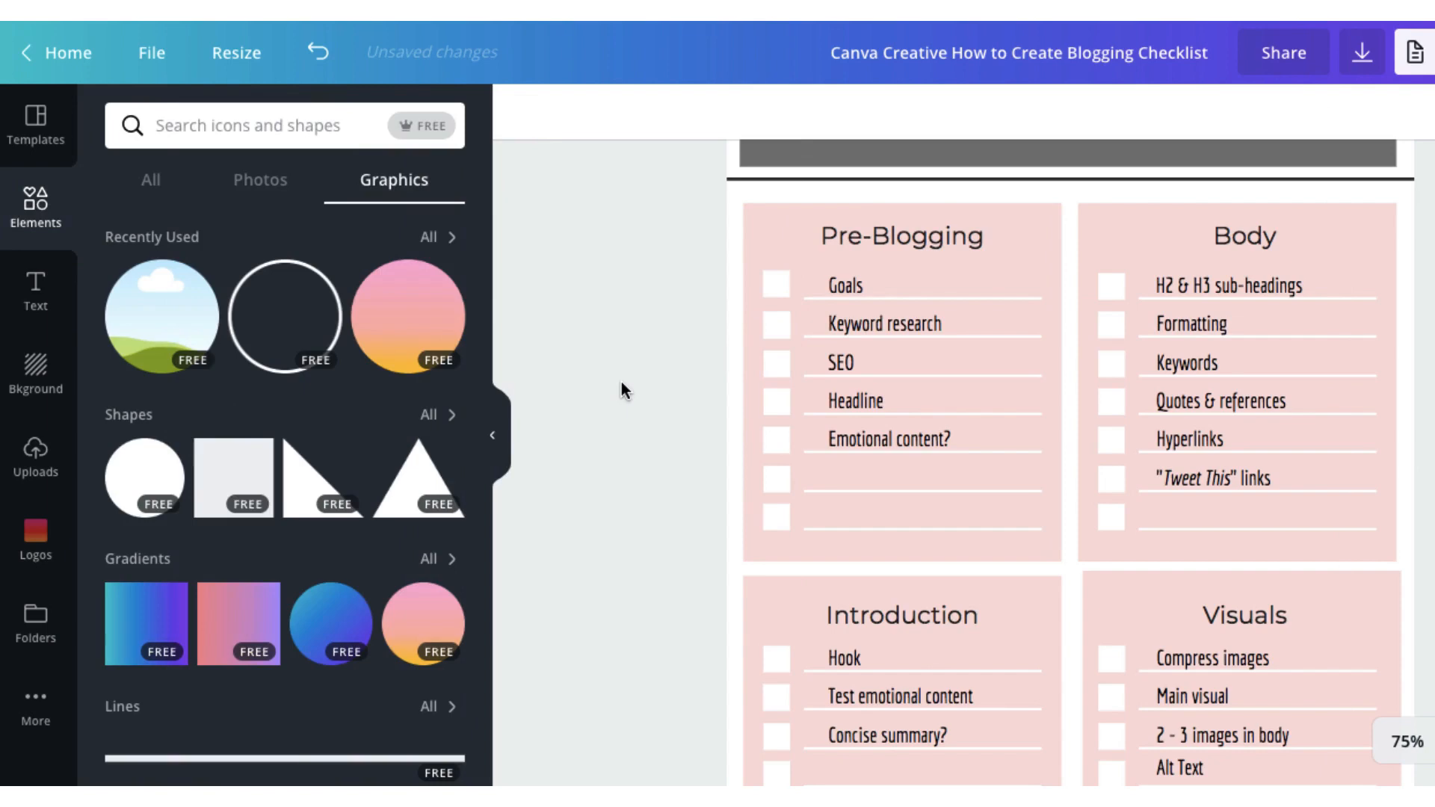
Add a plain solid line to the design, shortened and positioned under the Goals item in the Pre-Blogging section.
click(1031, 297)
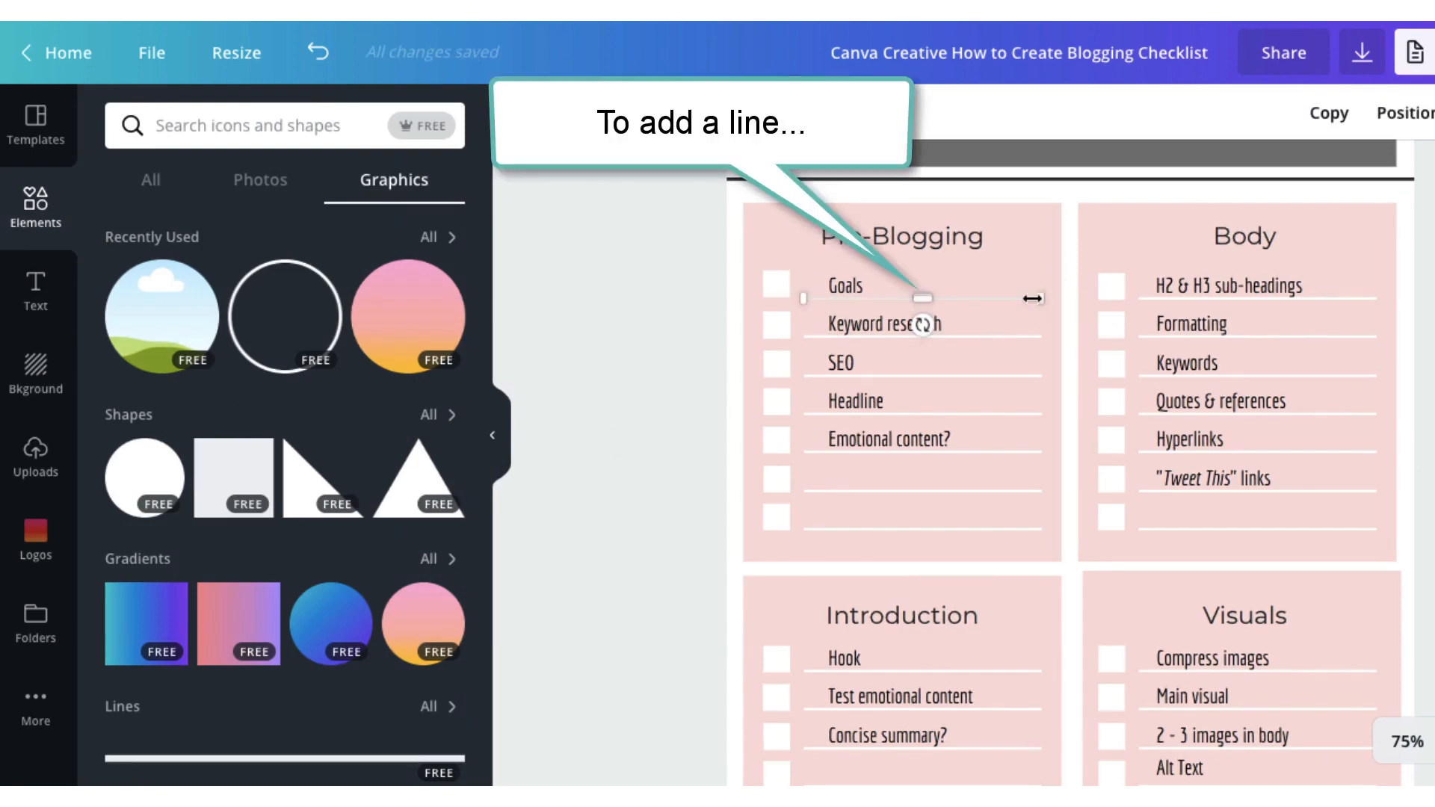
scroll(322, 743, down, 2)
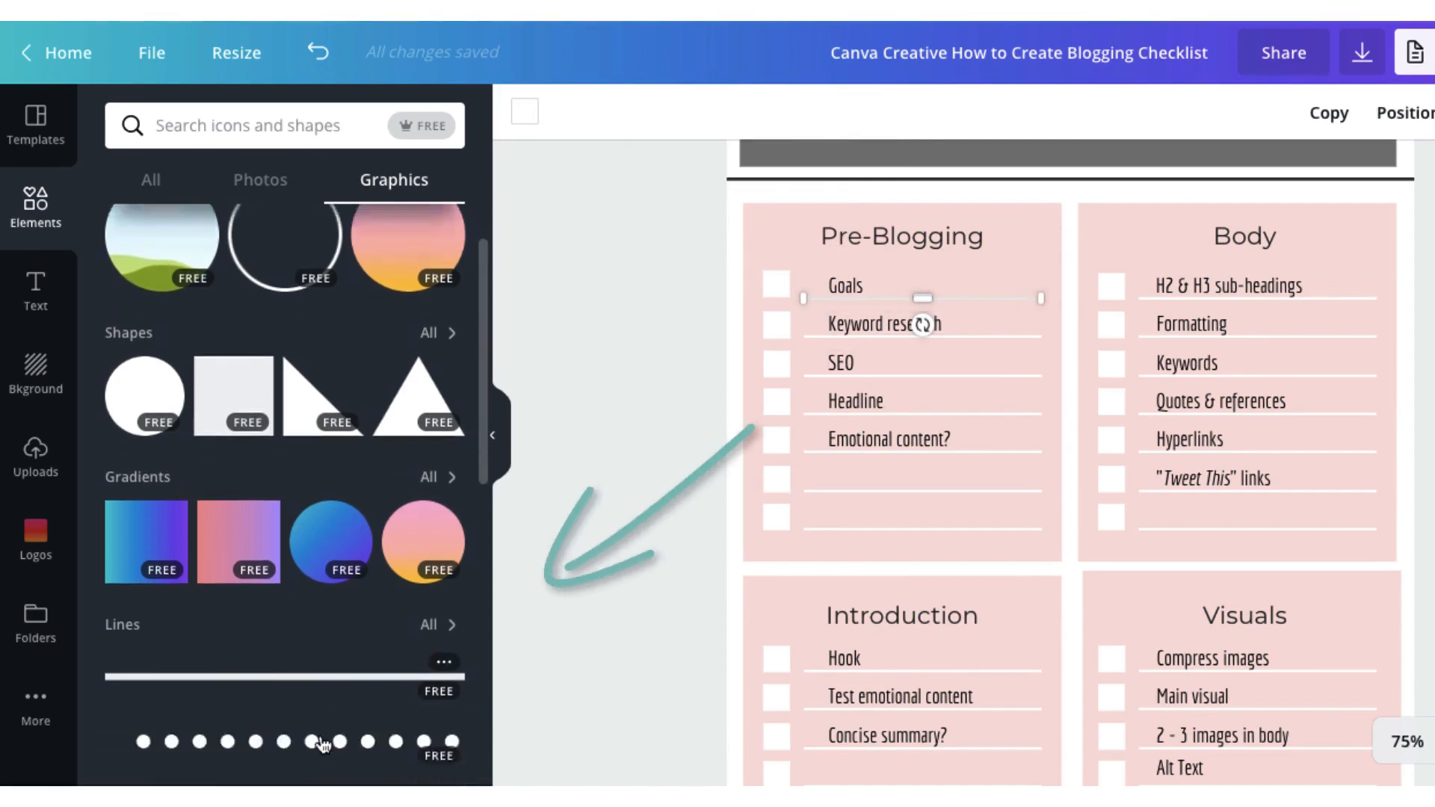
scroll(321, 744, down, 1)
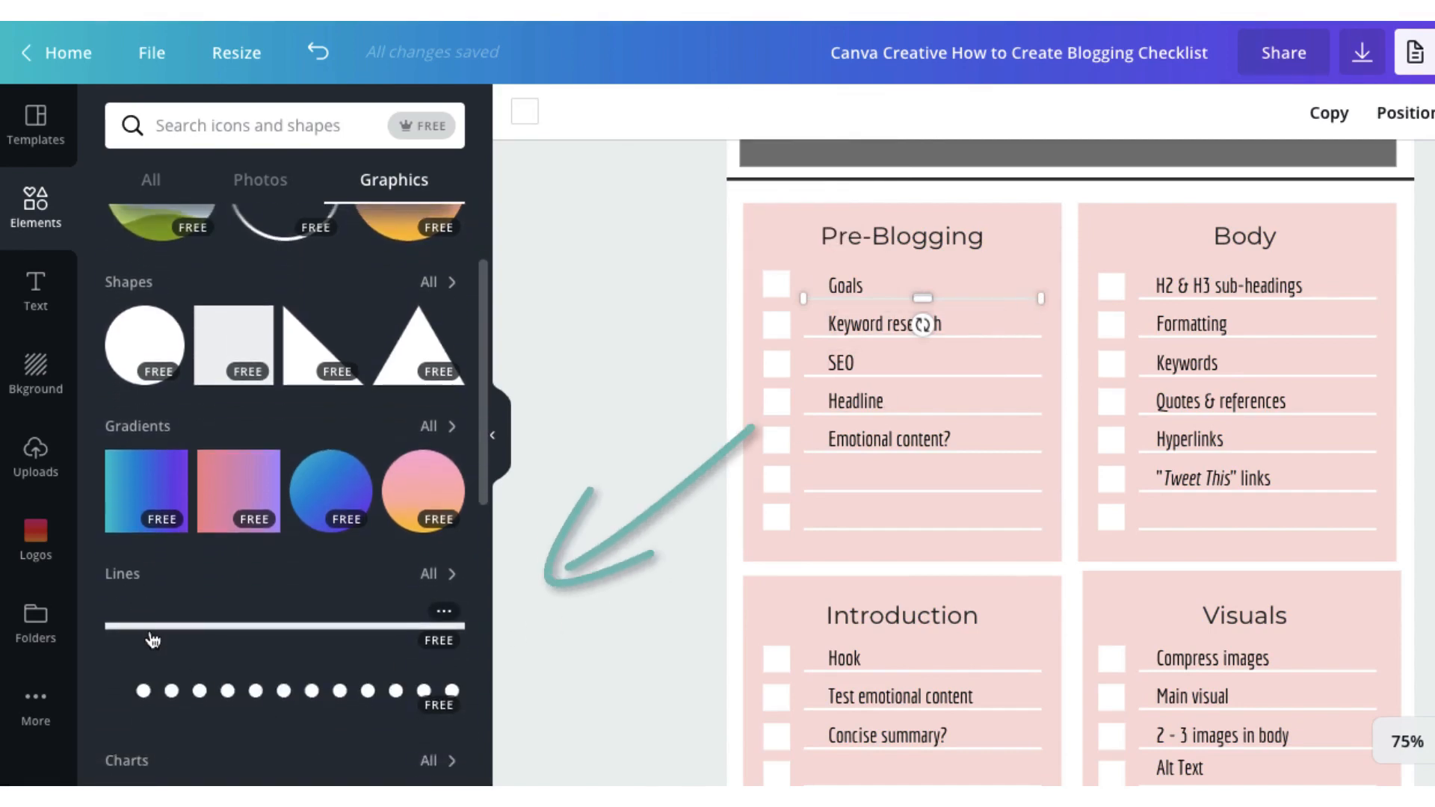
drag(152, 640, 1204, 564)
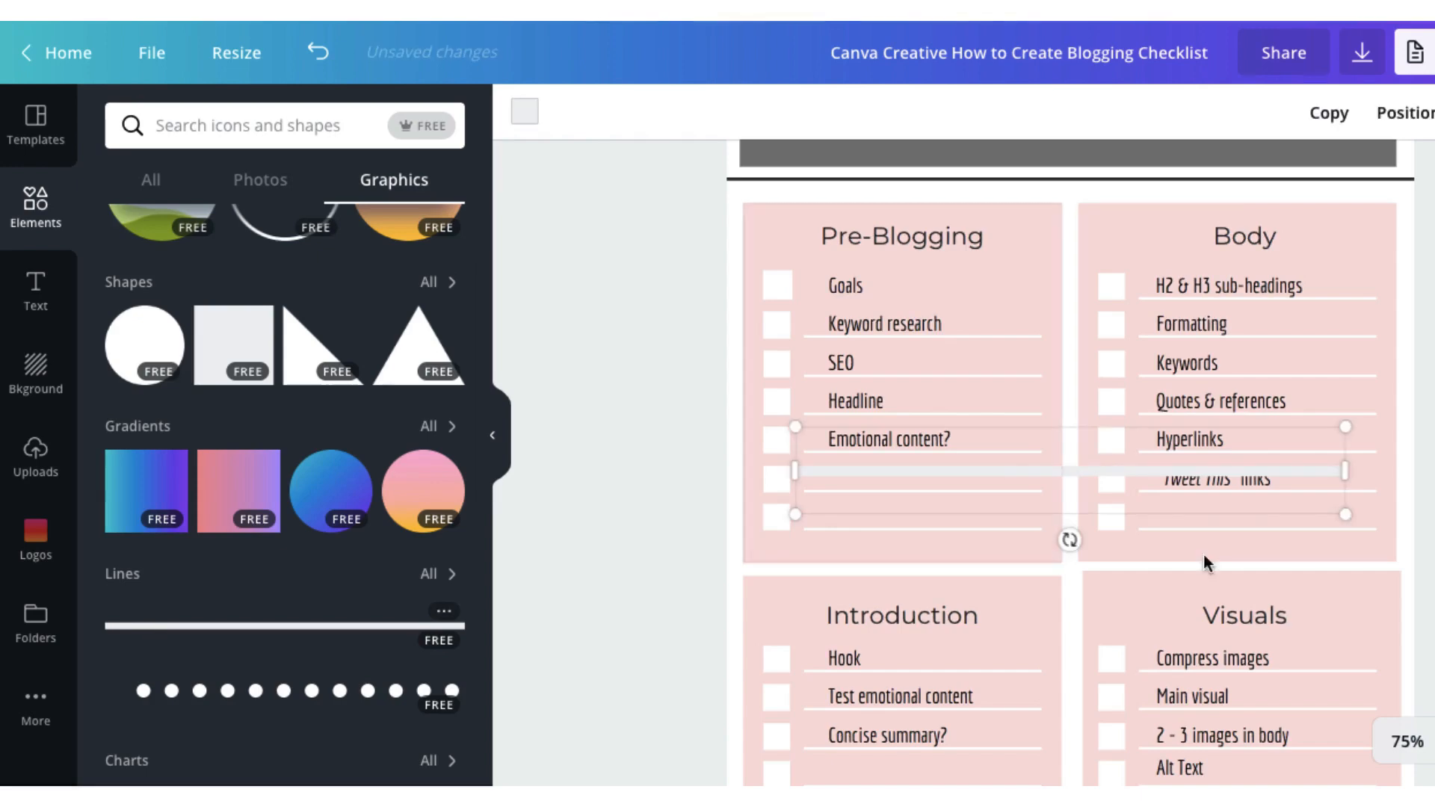
mouse_move(1338, 469)
mouse_down()
mouse_move(1006, 516)
mouse_move(1390, 445)
mouse_move(1092, 516)
mouse_move(1034, 468)
mouse_move(1026, 307)
mouse_move(1046, 299)
mouse_up()
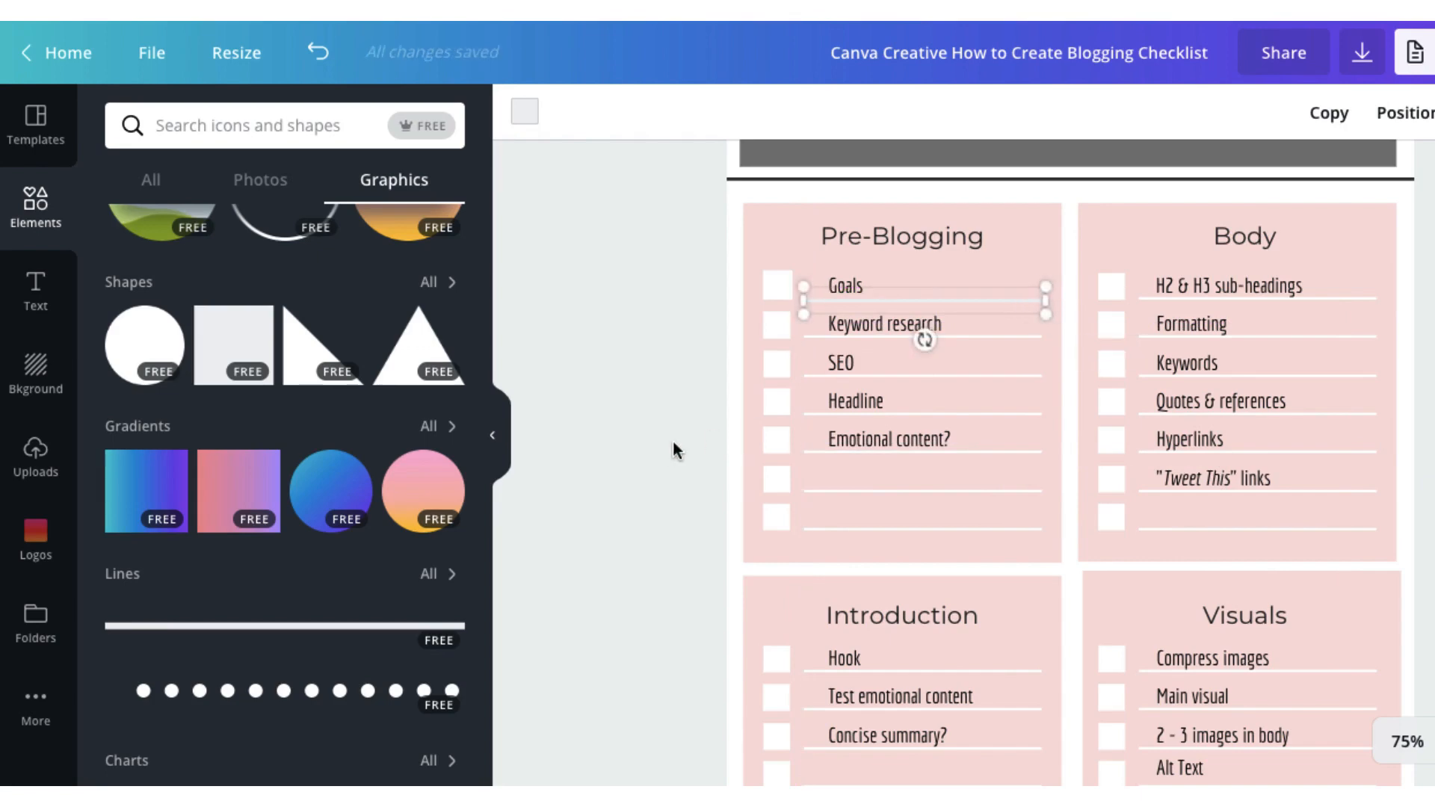
Change the colour of the new line under Goals to white.
click(531, 109)
click(429, 486)
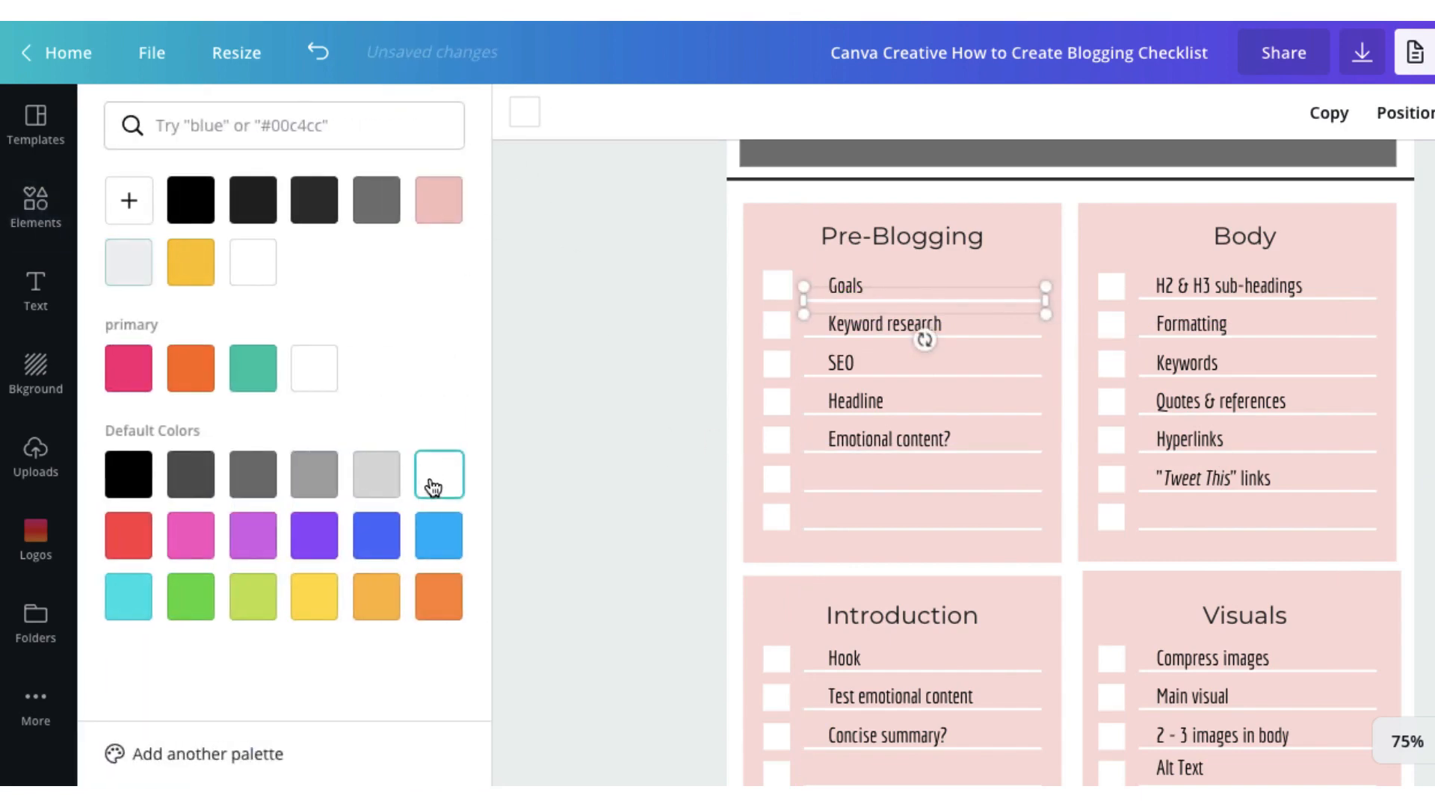
click(611, 416)
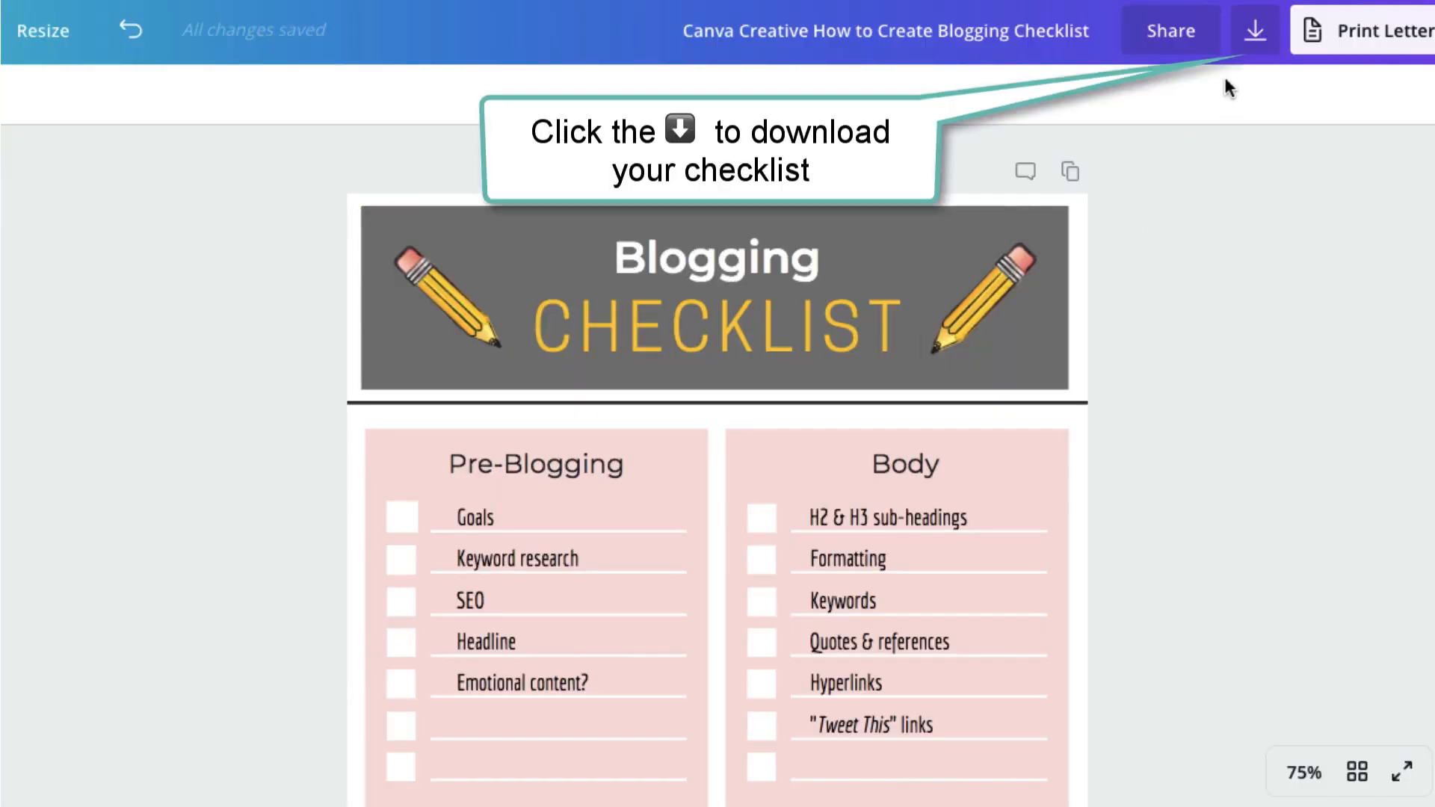
Download the checklist design as a PDF Standard file.
click(1255, 41)
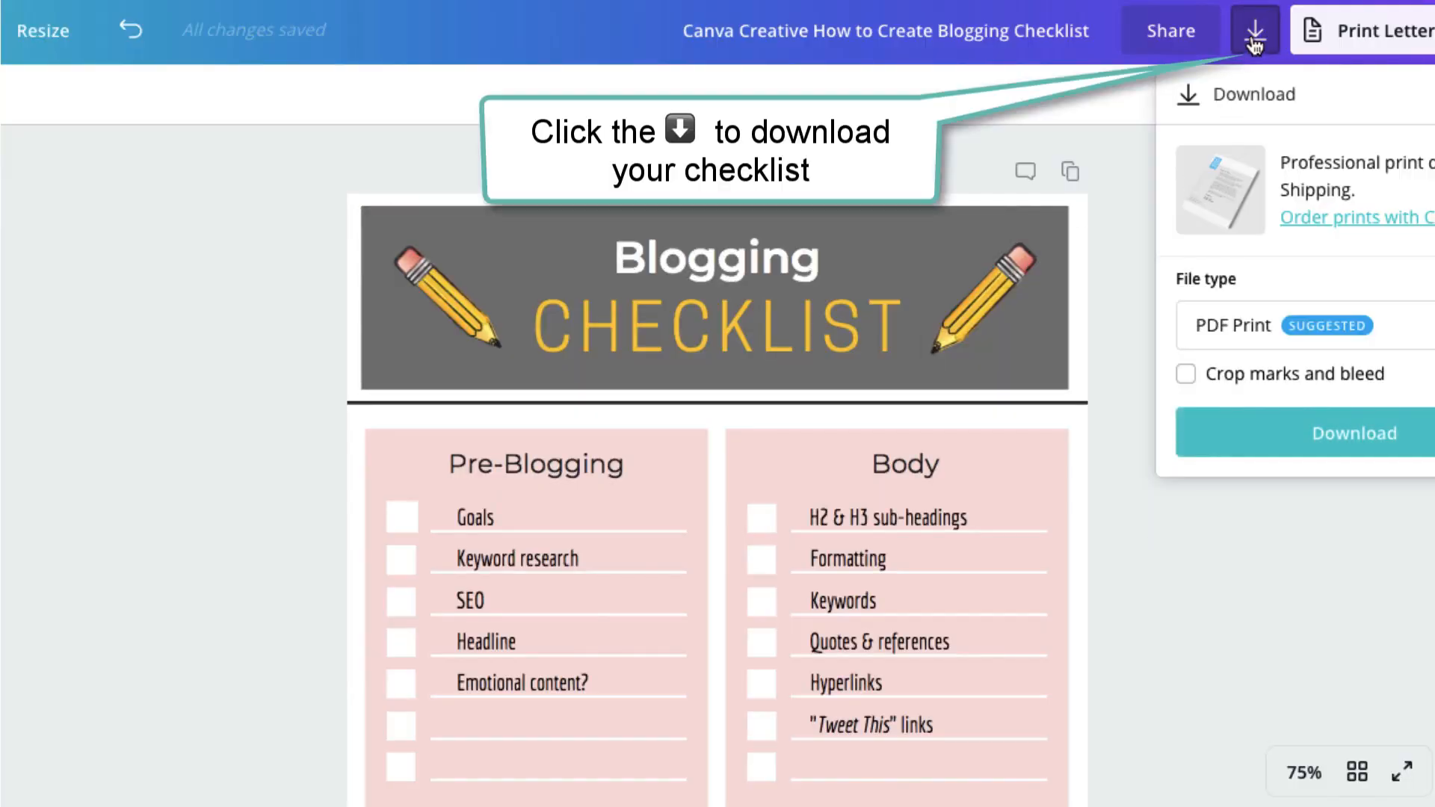
click(1213, 329)
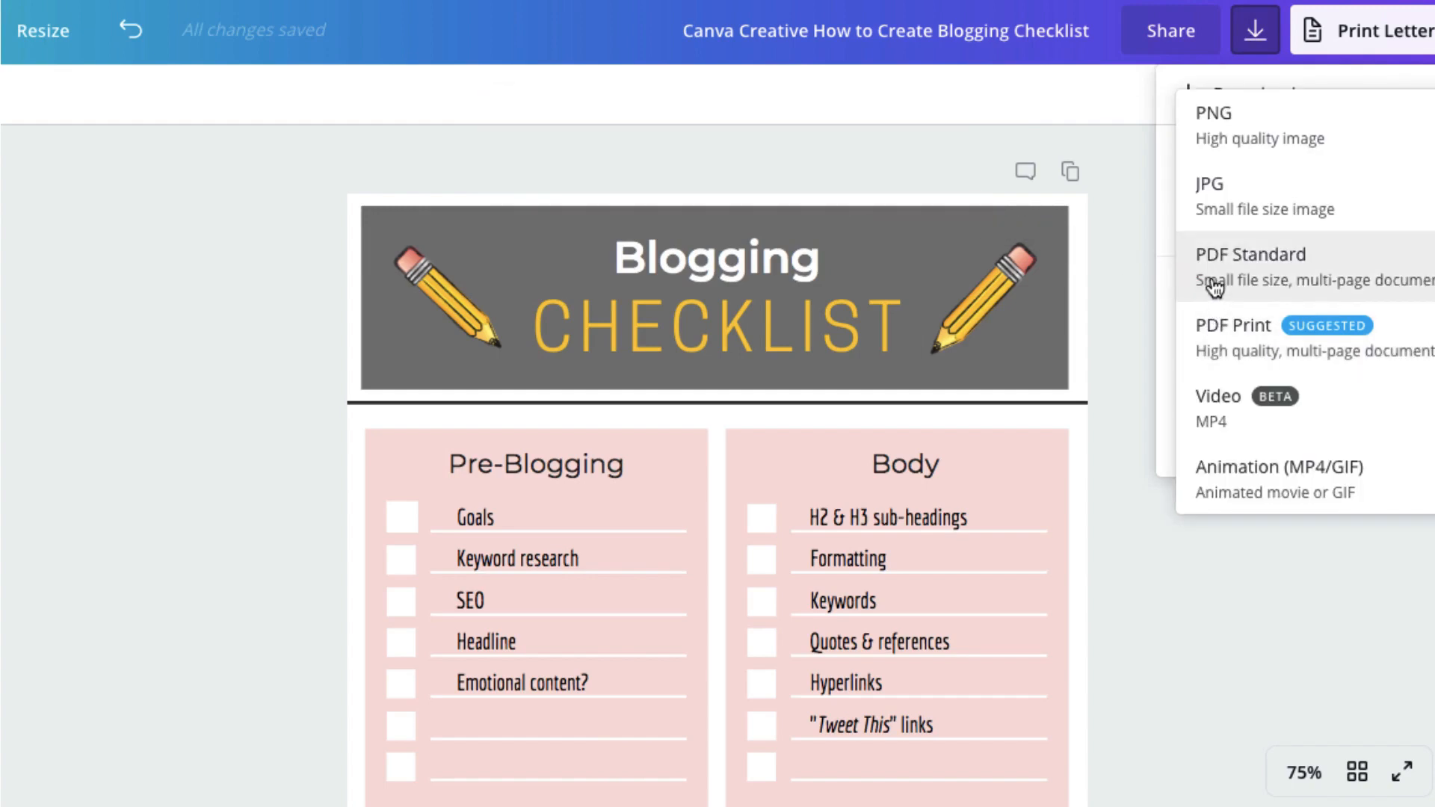
click(1214, 285)
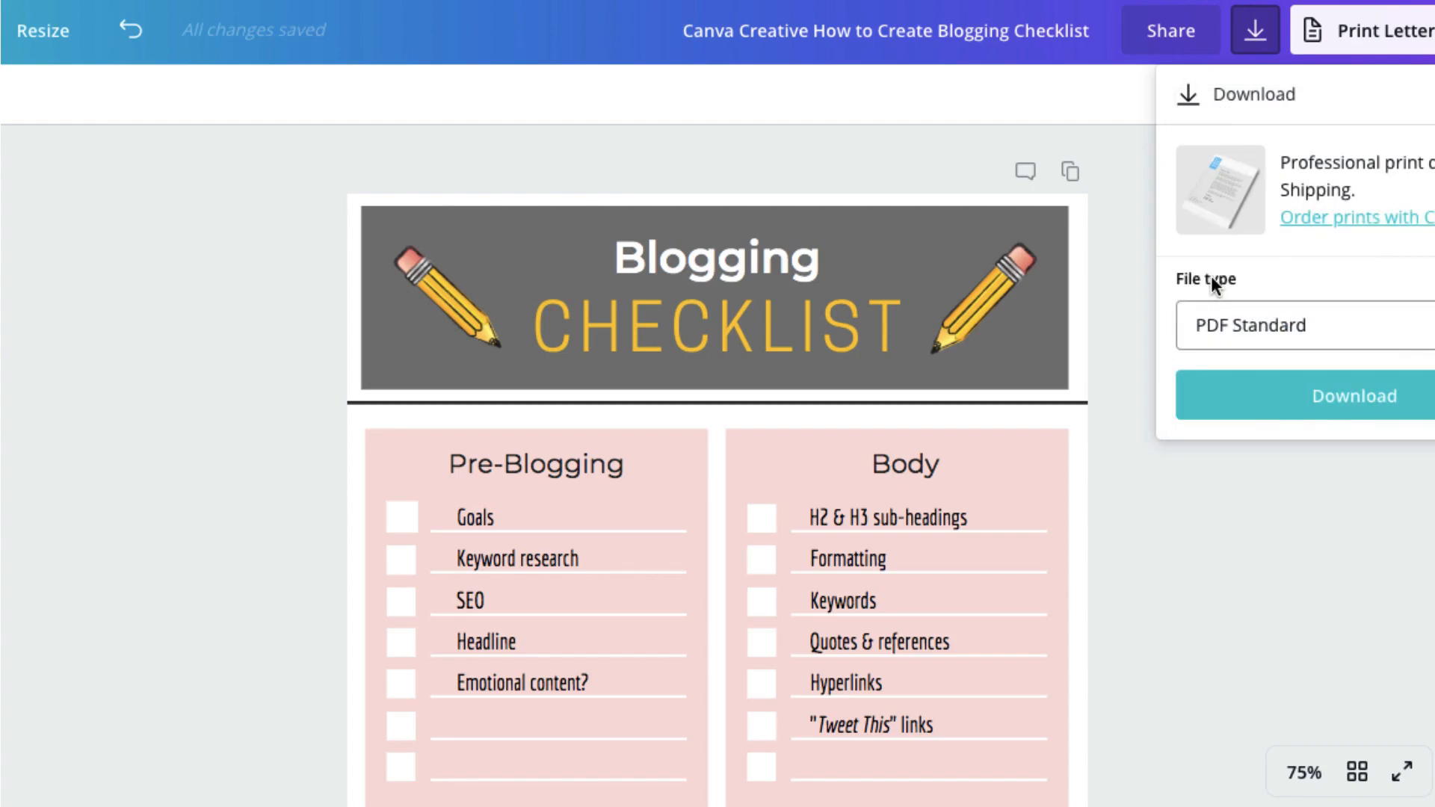
click(1241, 397)
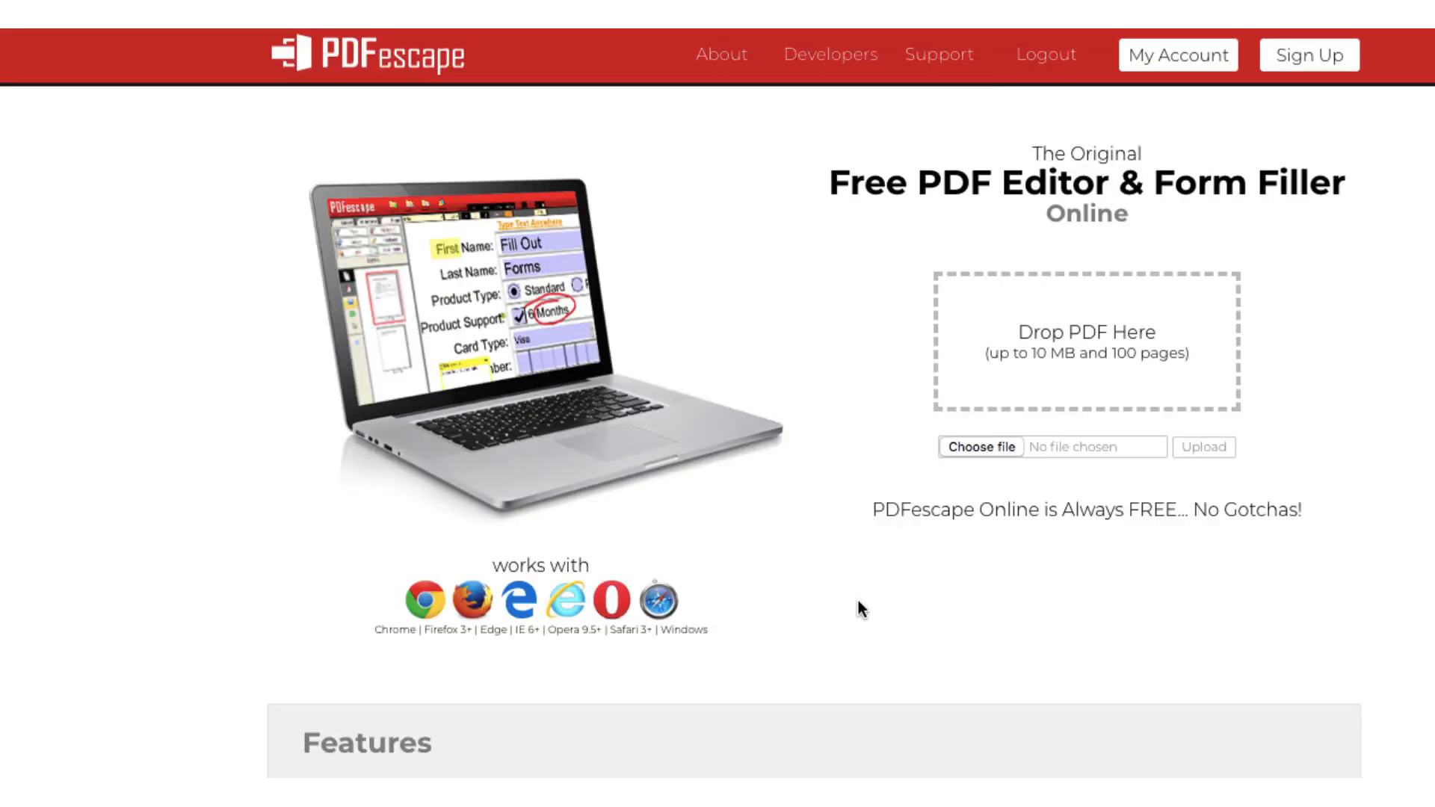
Switch to PDFescape and upload the downloaded Canva Creative blogging checklist PDF for editing.
click(975, 448)
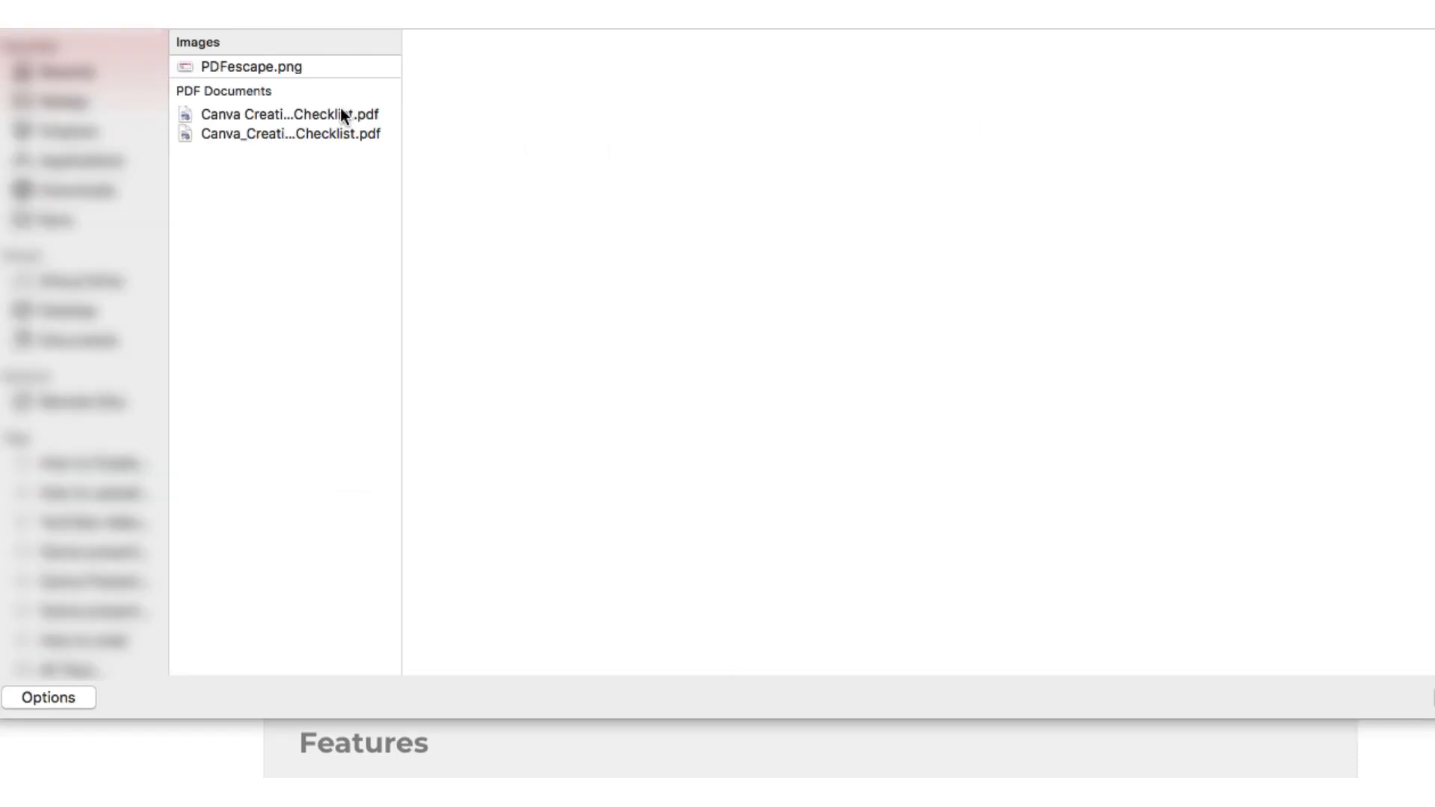
click(340, 110)
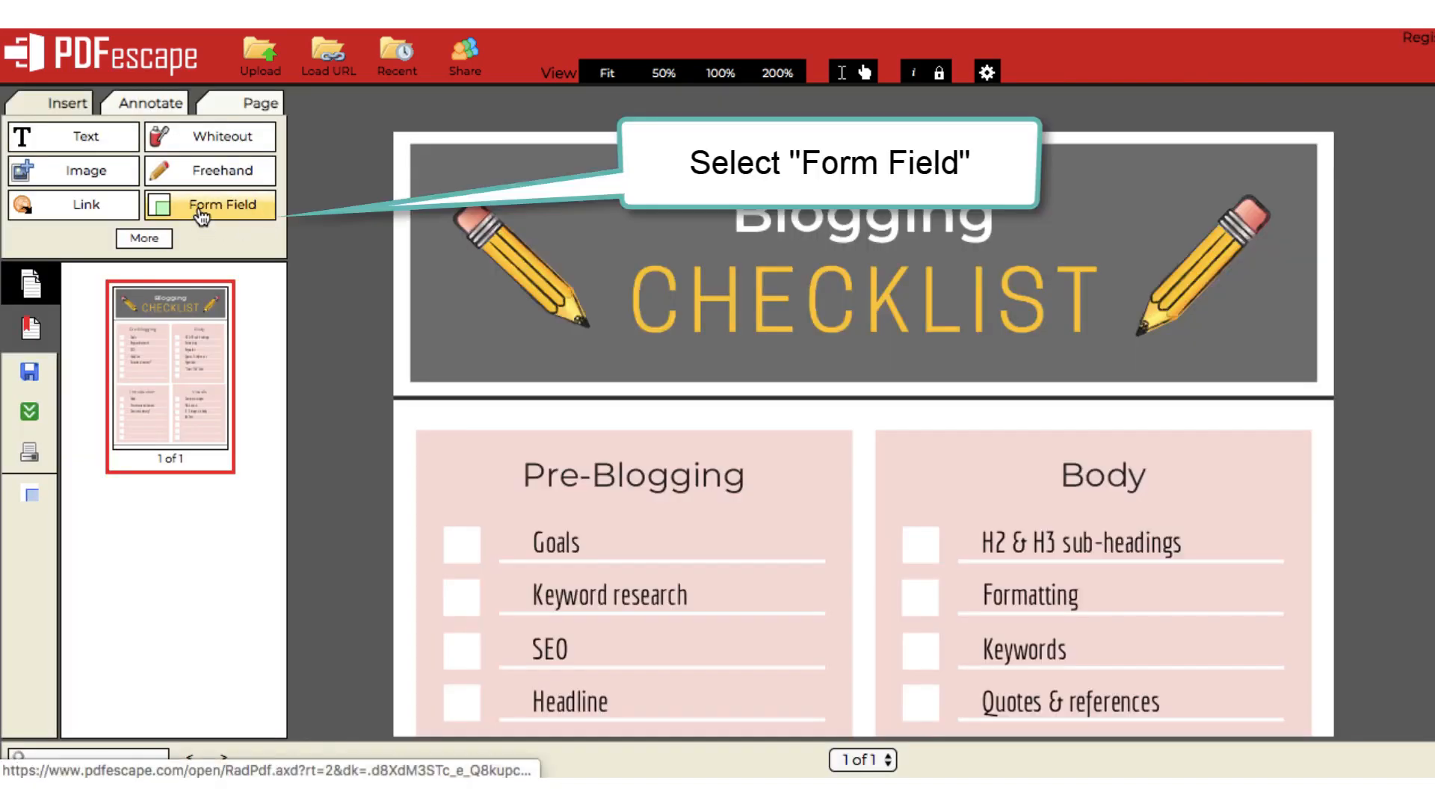
Insert a Checkbox form field and align it over the white square beside Goals.
click(201, 216)
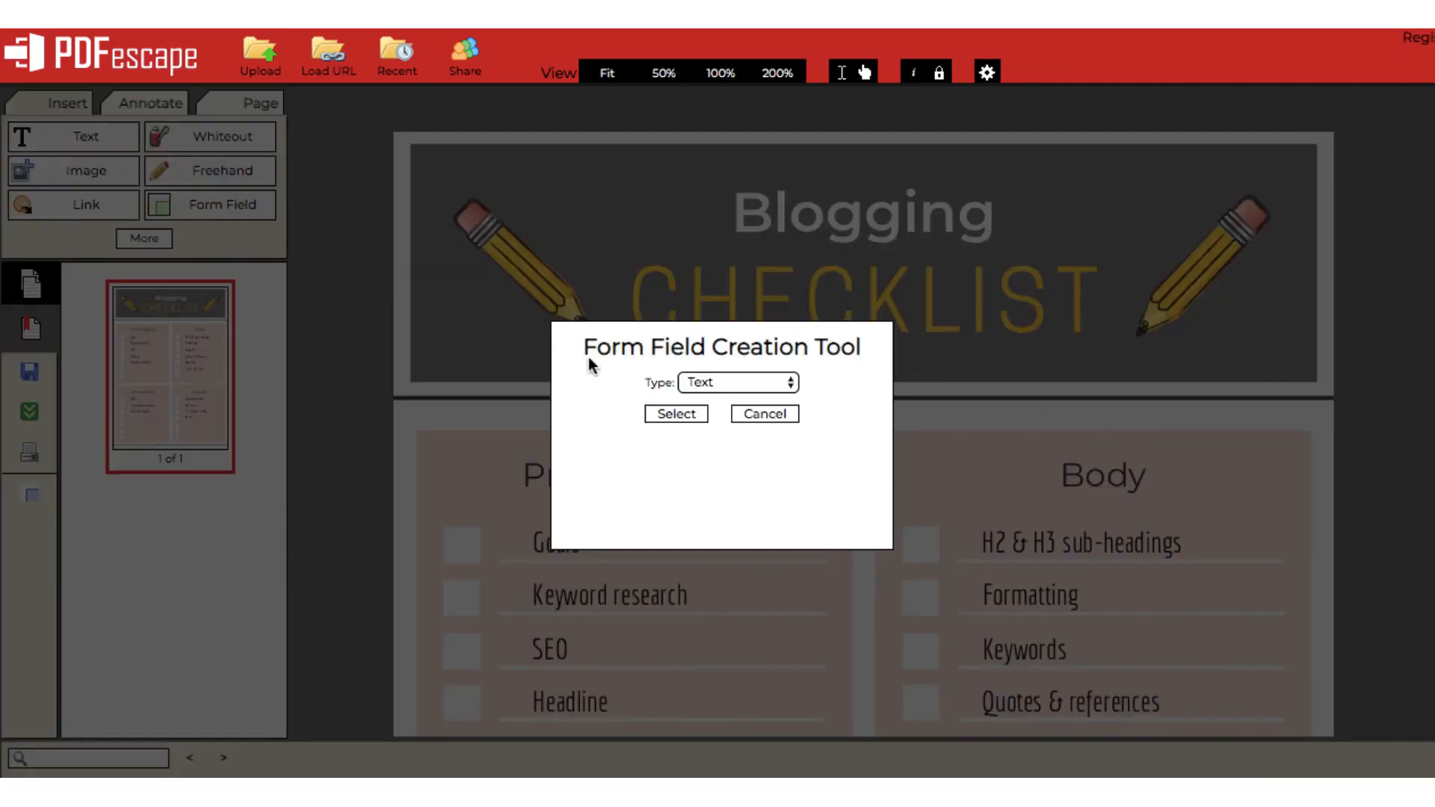
click(684, 385)
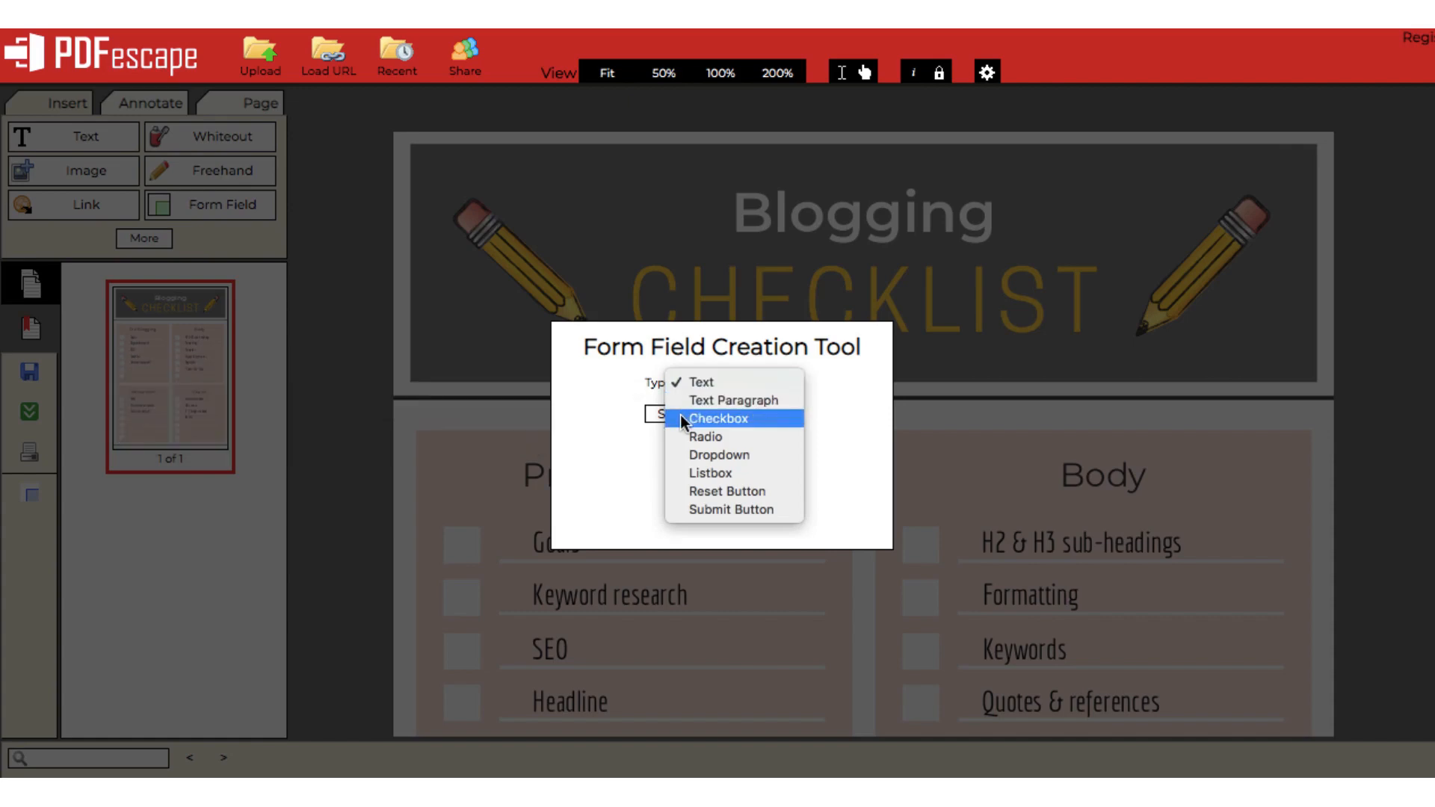
click(718, 419)
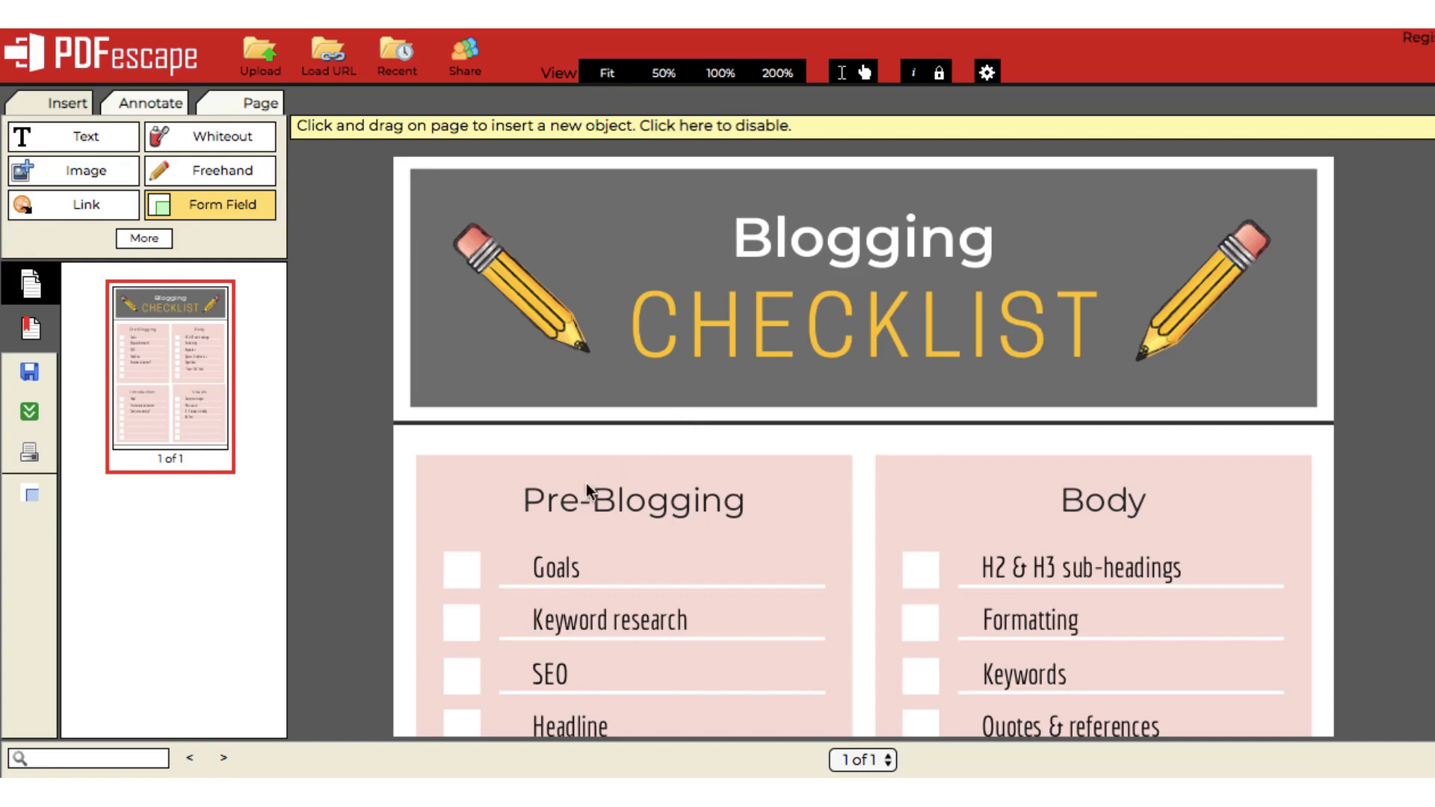
click(455, 570)
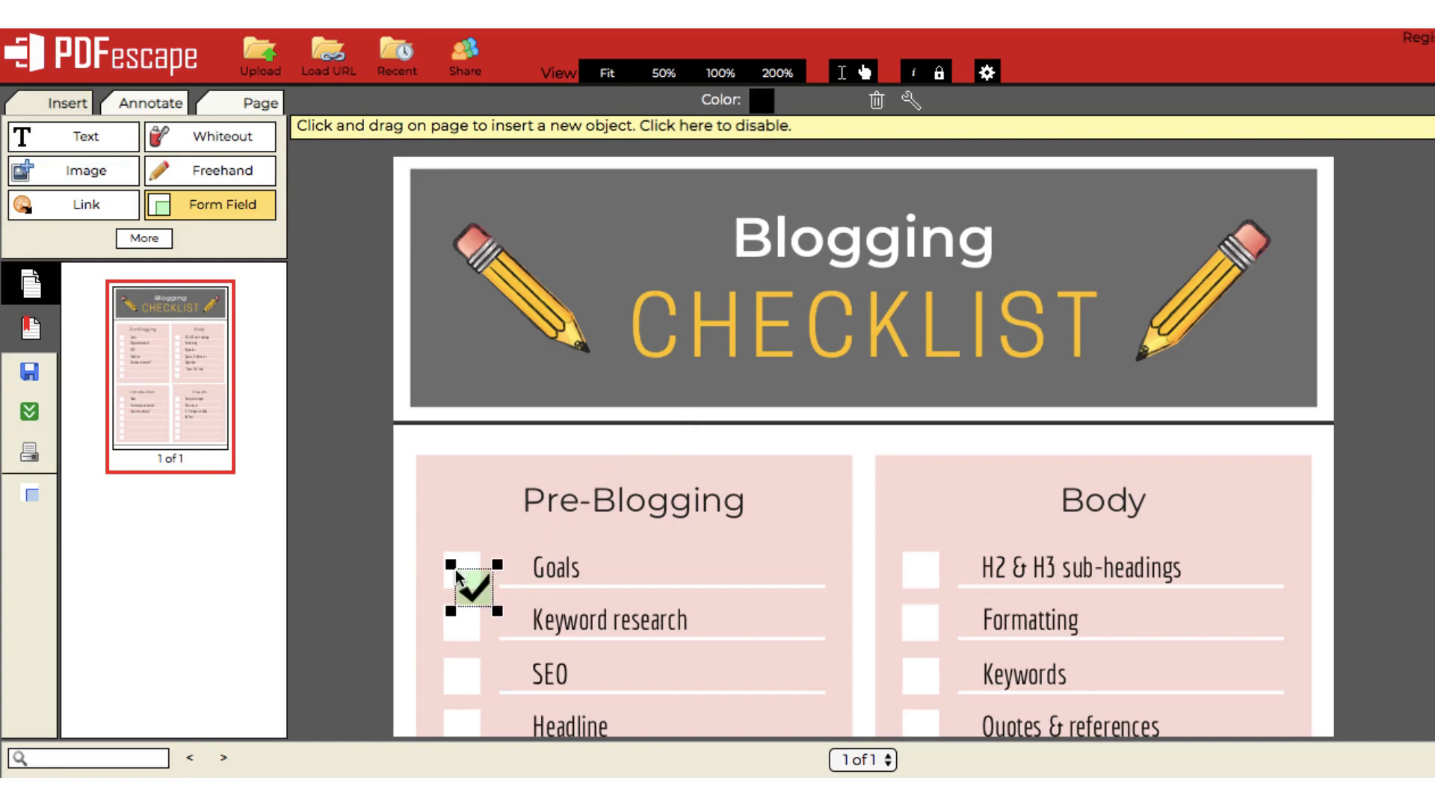
drag(473, 588, 461, 570)
Add checkbox fields over the remaining six squares in the Pre-Blogging section, from Keyword research down to the last blank row.
scroll(461, 570, down, 5)
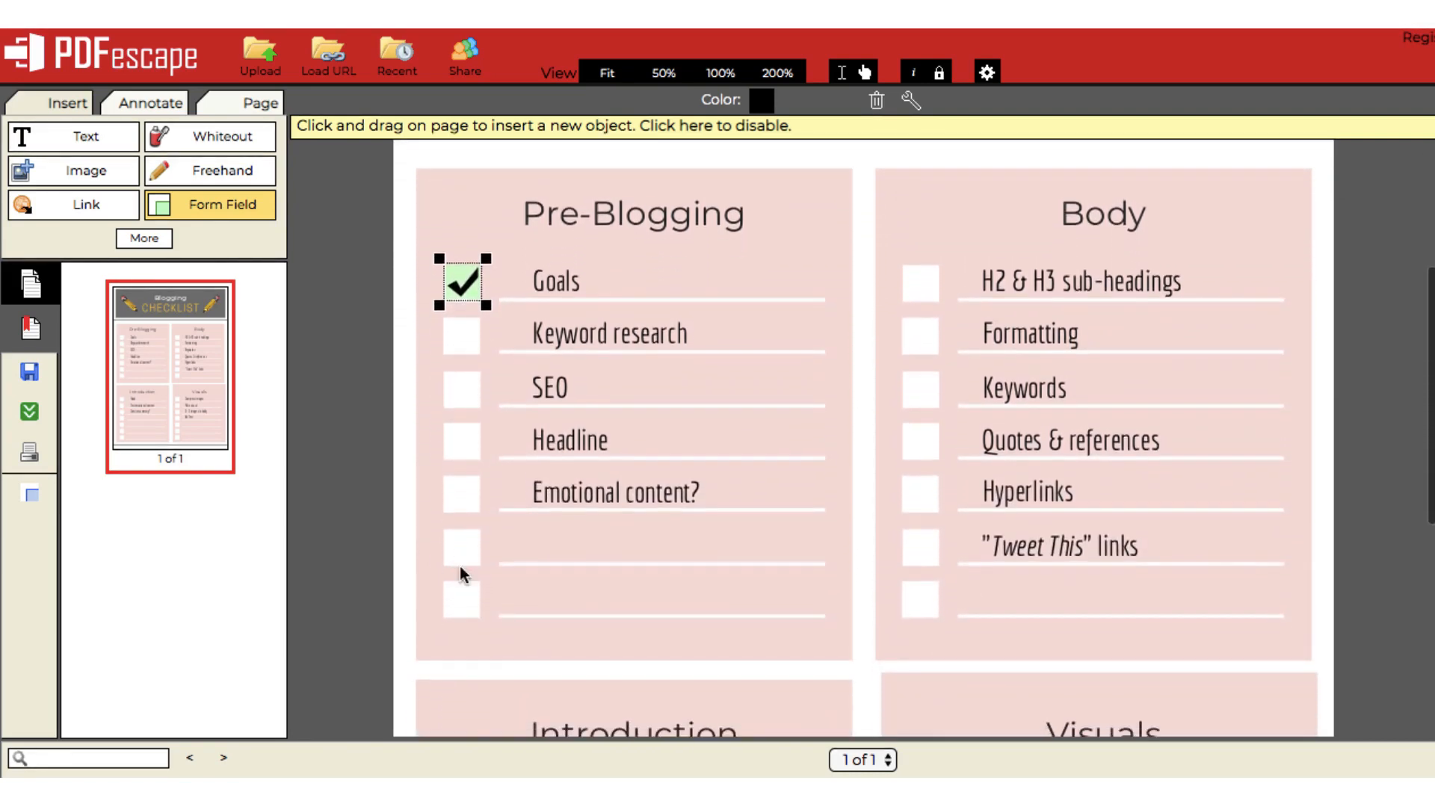
click(460, 343)
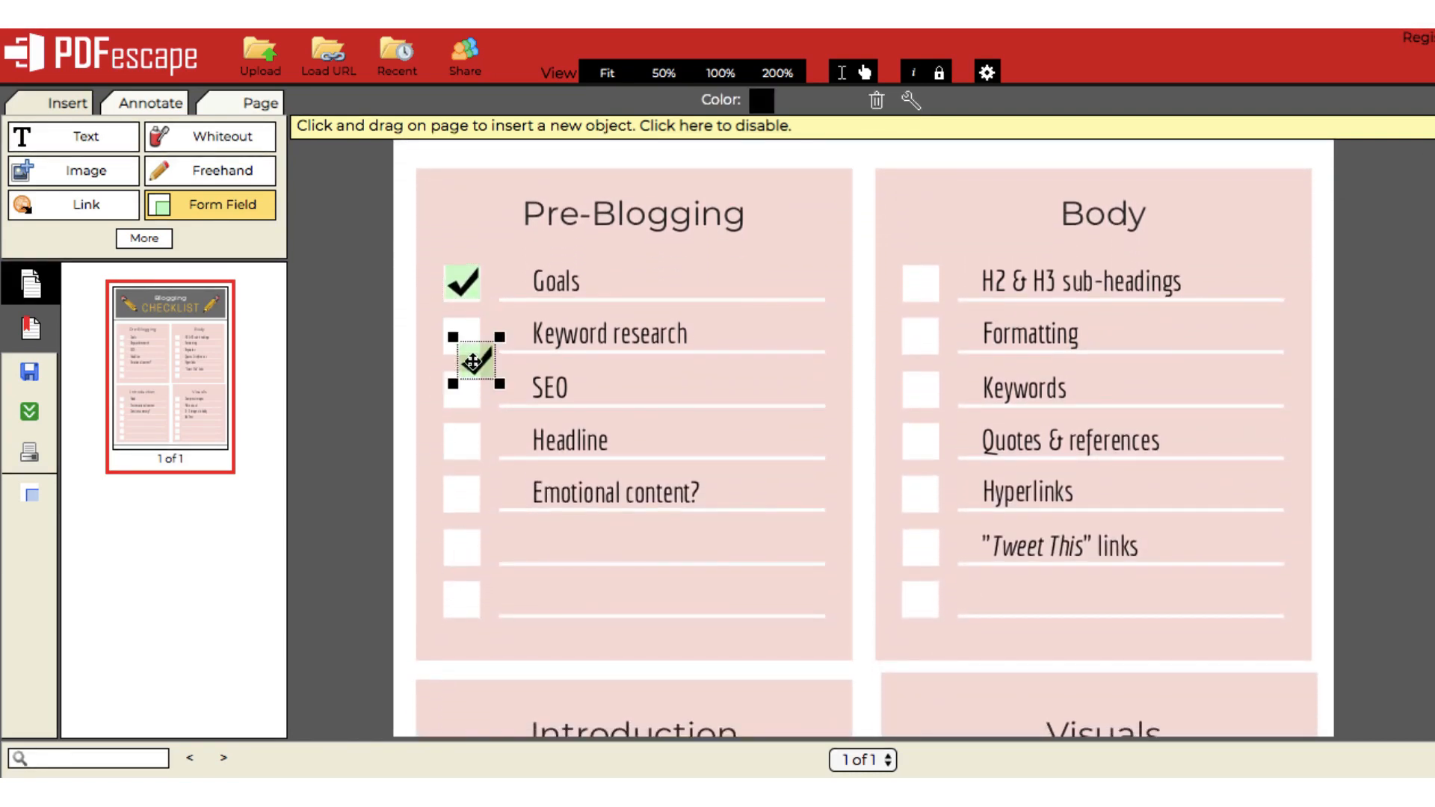
drag(471, 362, 456, 338)
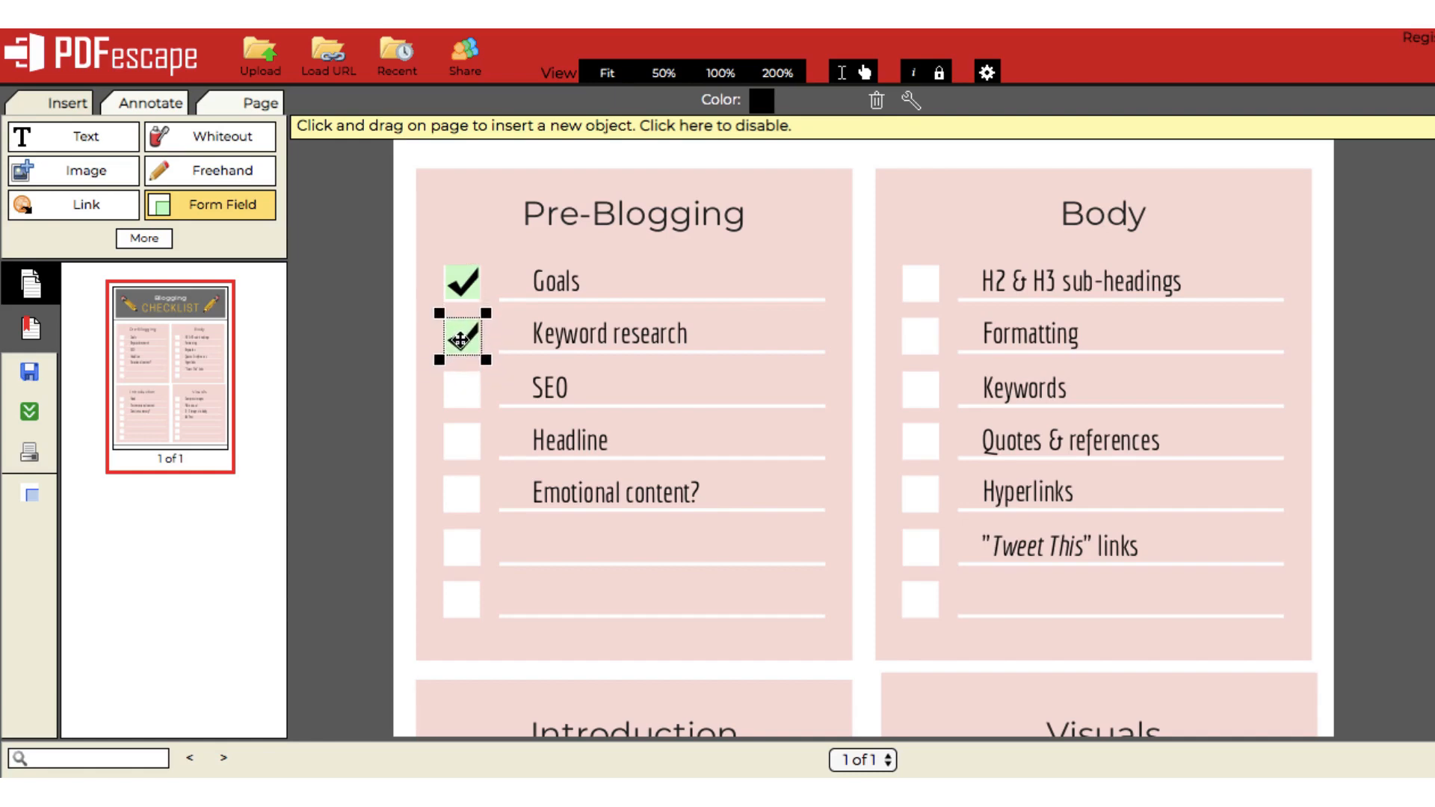
click(462, 384)
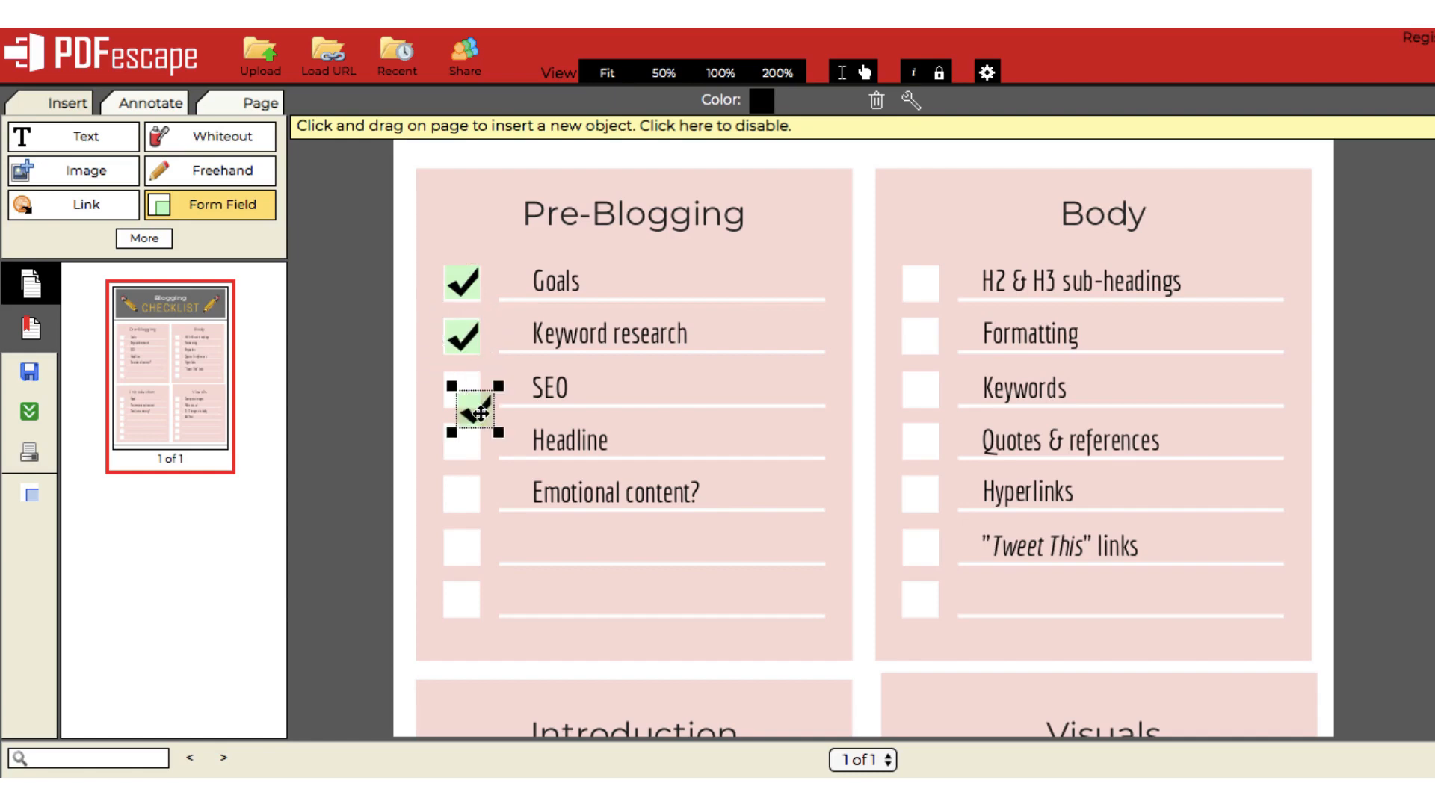
drag(481, 412, 469, 394)
click(471, 462)
drag(471, 462, 468, 447)
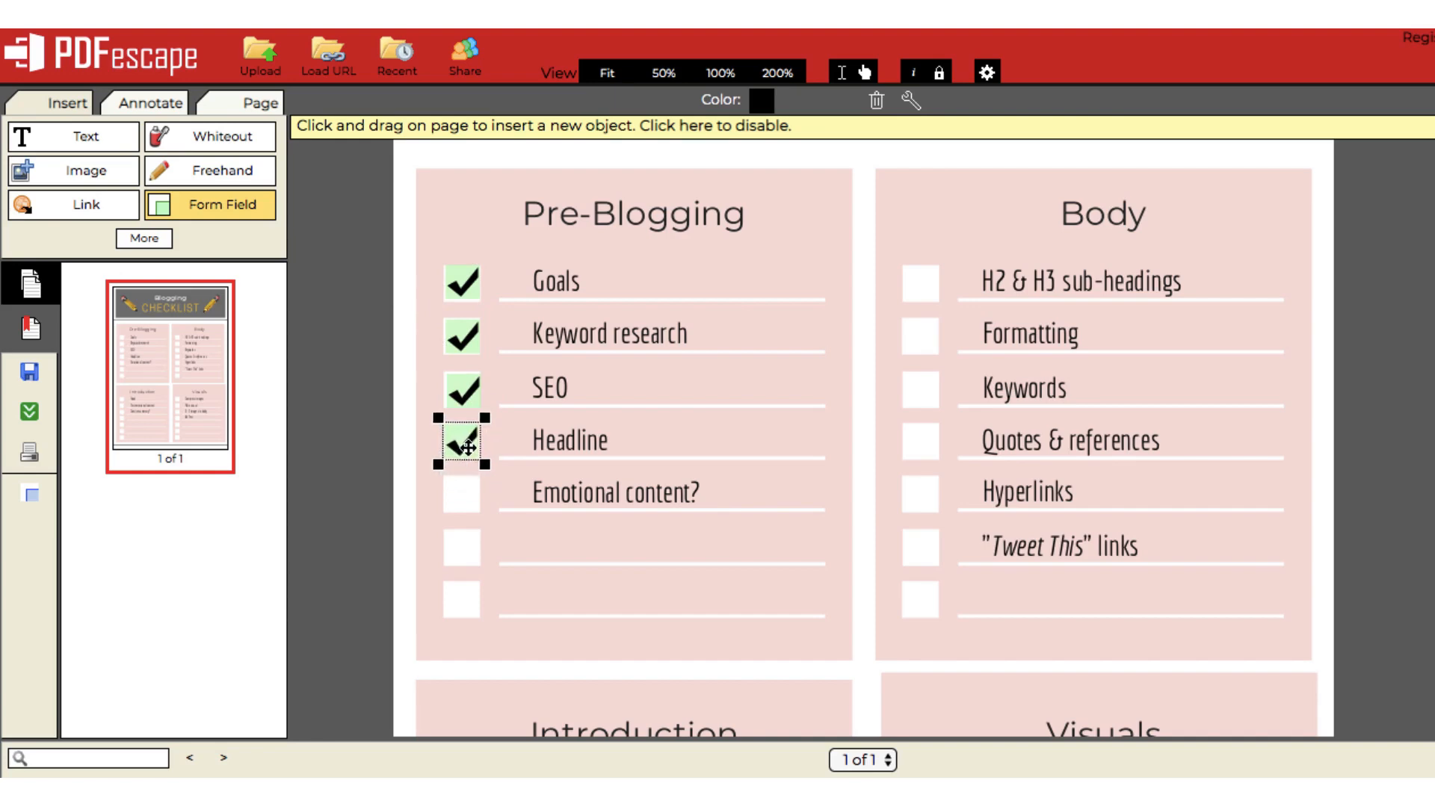
click(477, 517)
drag(478, 518, 463, 495)
click(479, 566)
drag(479, 566, 465, 548)
click(478, 620)
drag(479, 619, 465, 598)
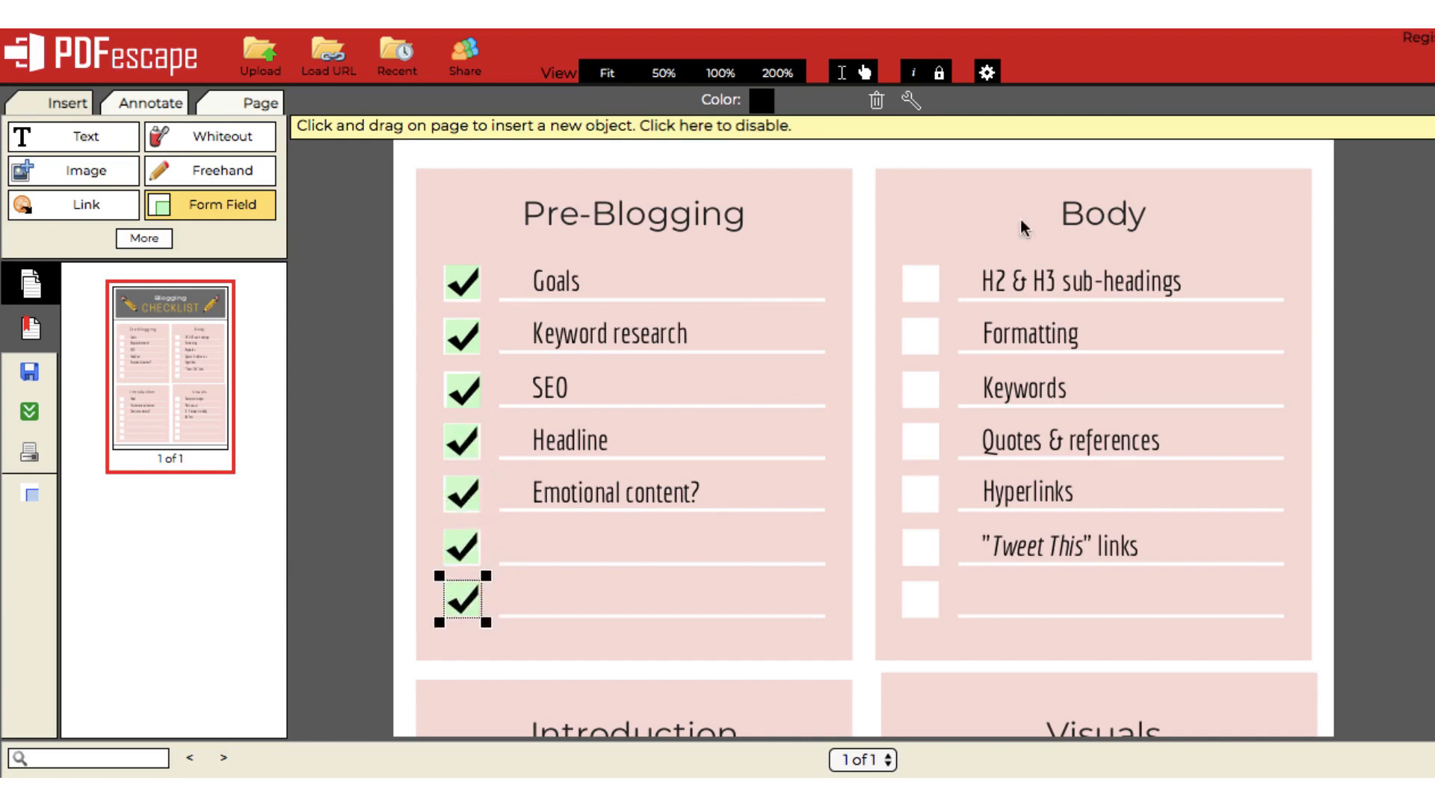
Add checkbox fields over all seven squares in the Body section, from H2 & H3 sub-headings down to the blank row.
click(930, 307)
drag(931, 307, 918, 282)
click(929, 346)
drag(929, 346, 917, 334)
click(931, 414)
drag(931, 414, 918, 388)
click(929, 469)
drag(929, 470, 916, 446)
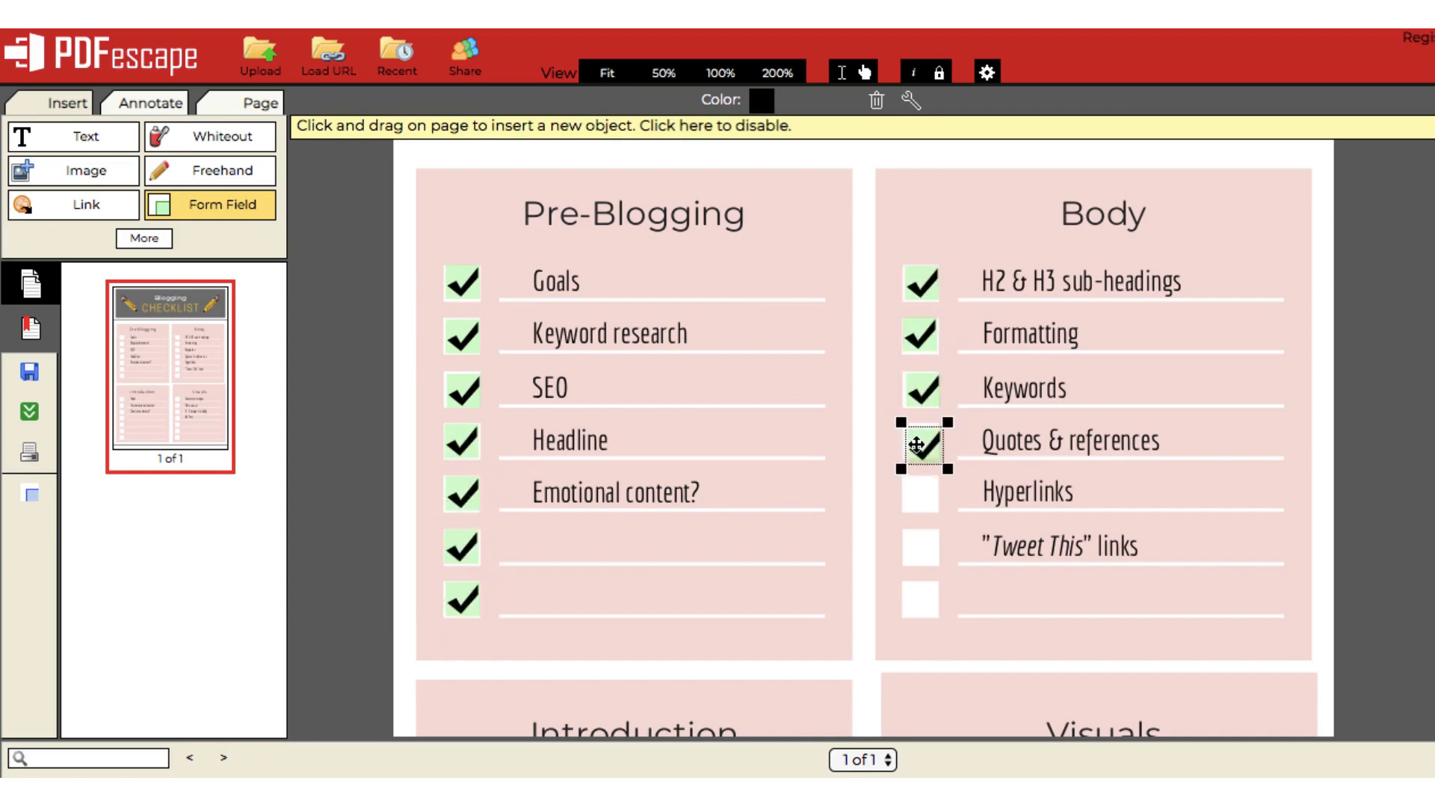
click(929, 514)
drag(929, 514, 918, 493)
click(929, 568)
drag(929, 568, 917, 548)
click(929, 623)
drag(929, 622, 926, 609)
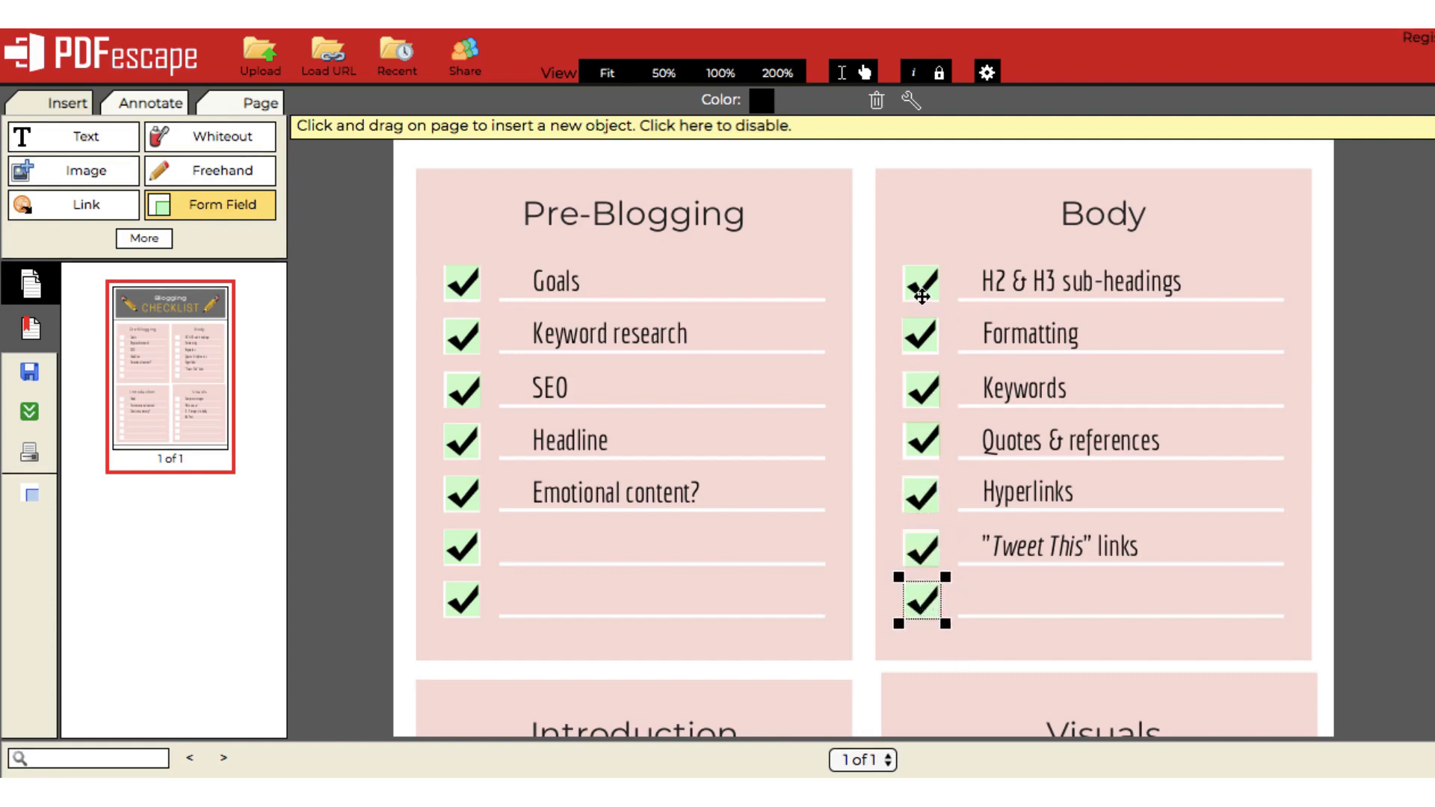
Change the tick colour of the H2 & H3 sub-headings checkbox in the Body section to magenta.
click(922, 288)
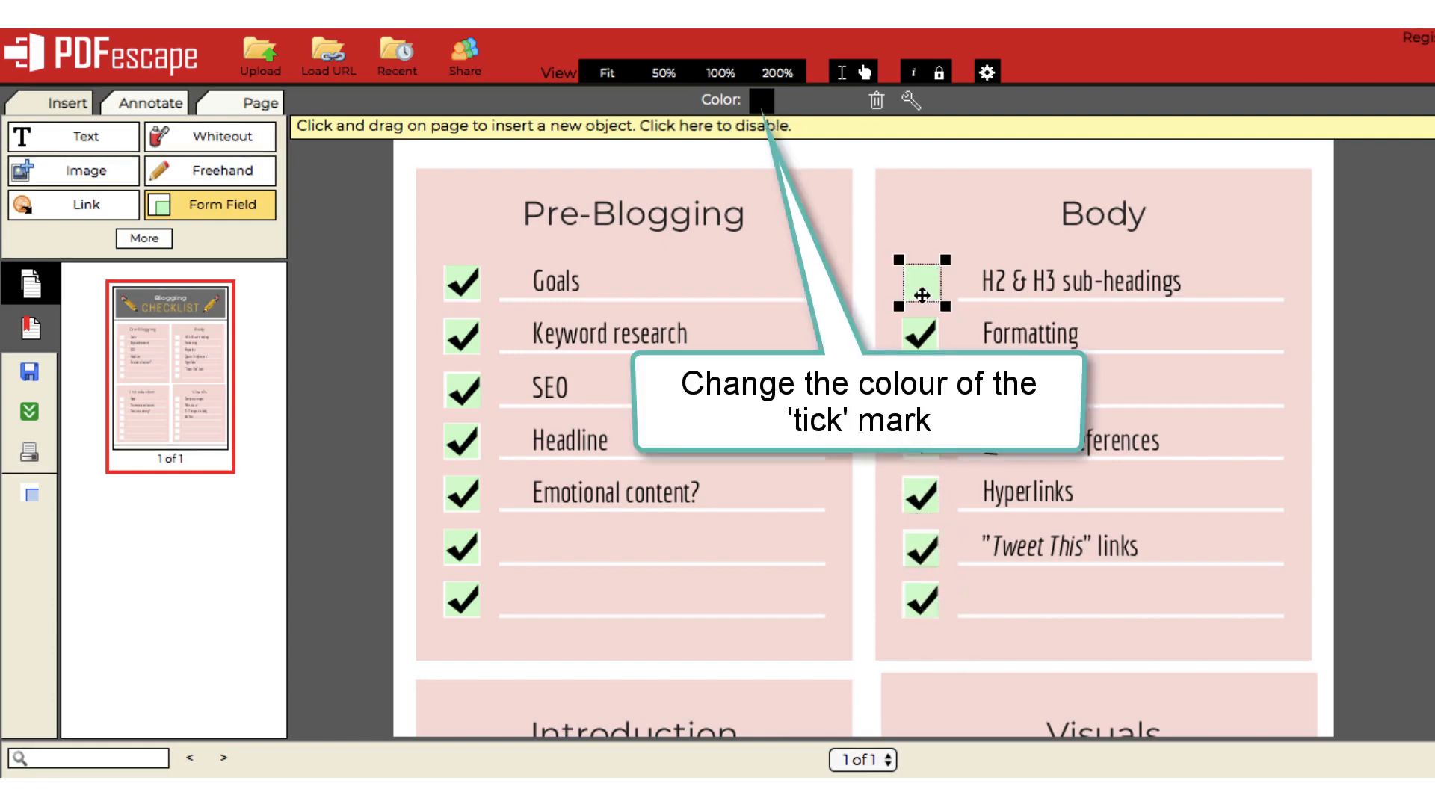
click(762, 100)
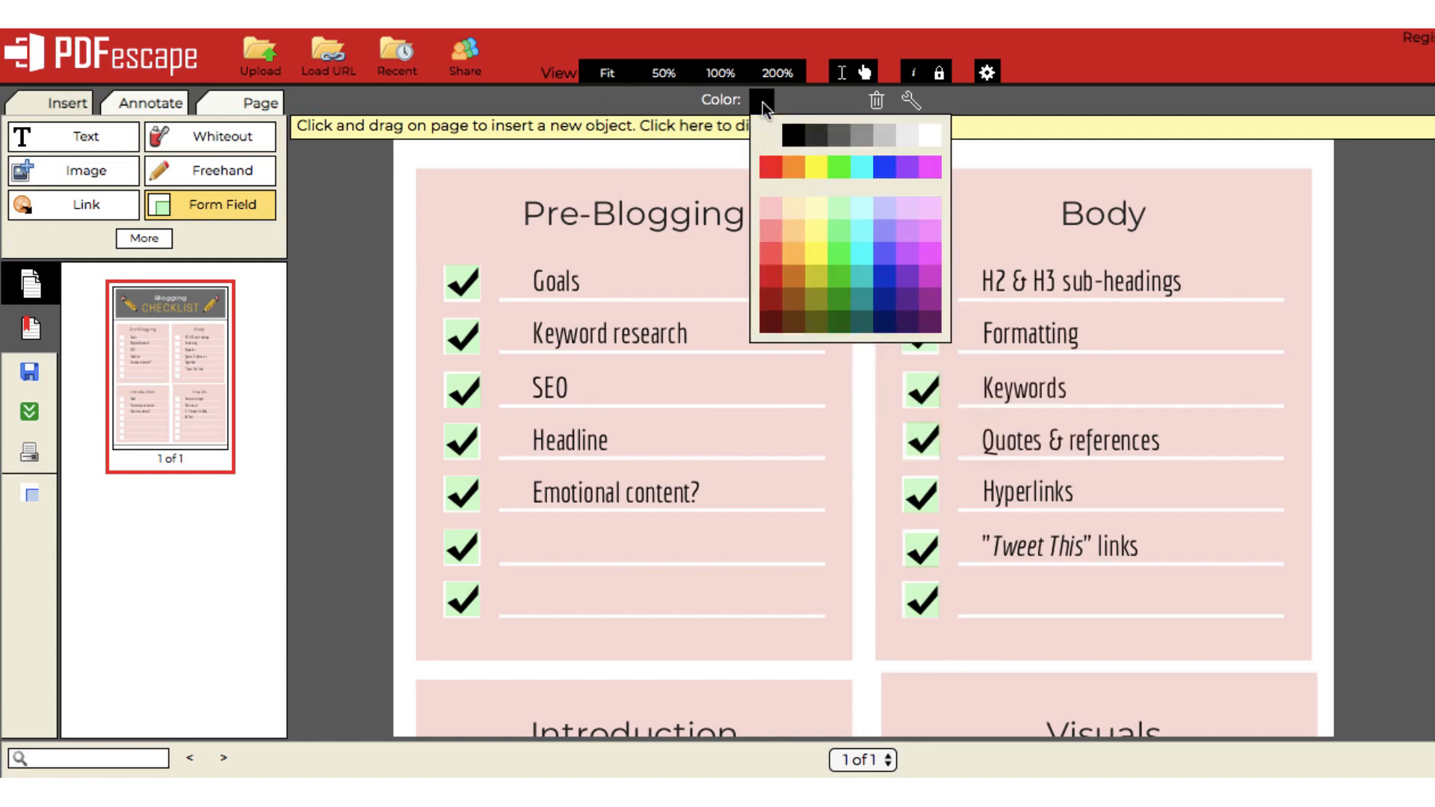
click(931, 254)
click(916, 283)
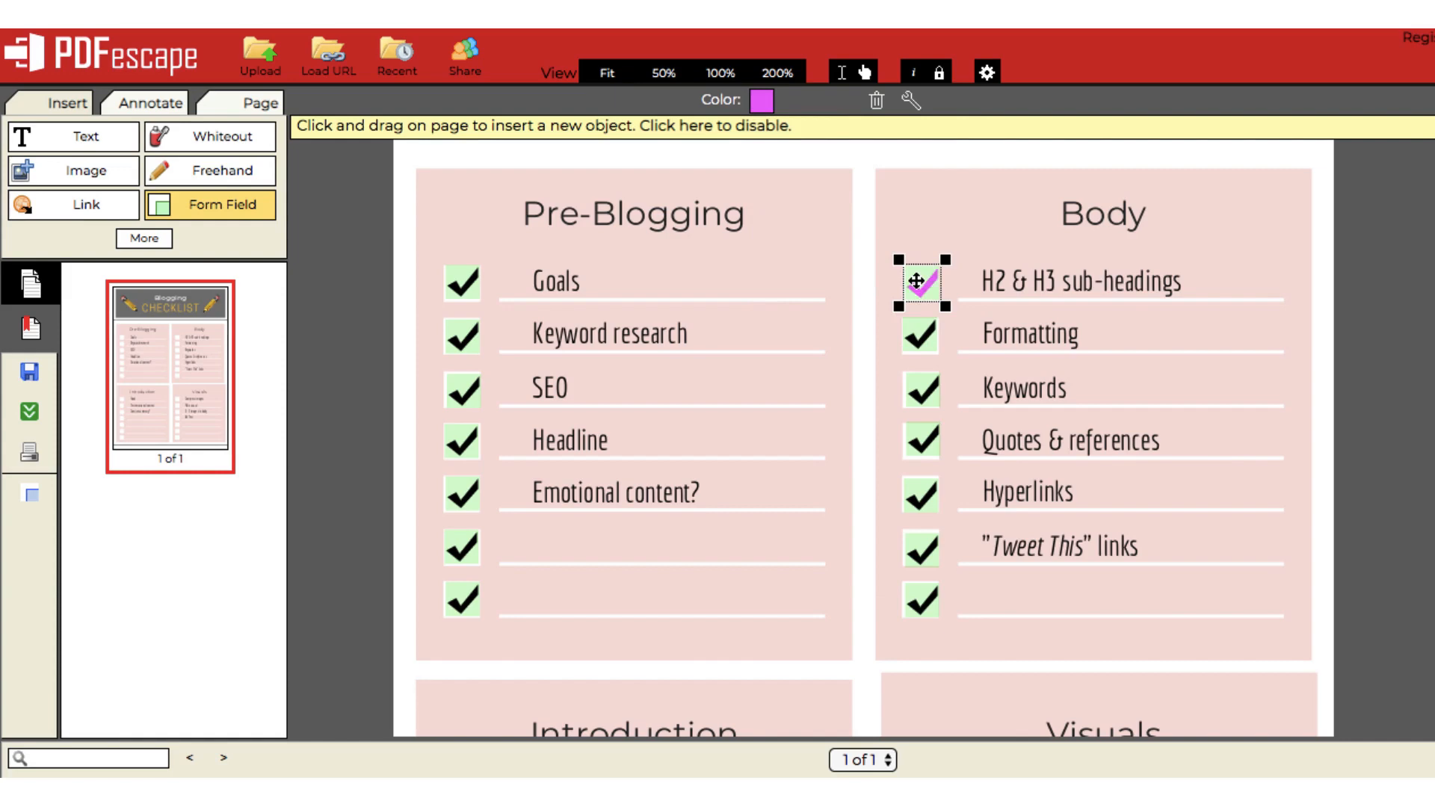
Recolour the ticks of the Formatting and Keywords checkboxes in the Body section with the same magenta.
click(919, 336)
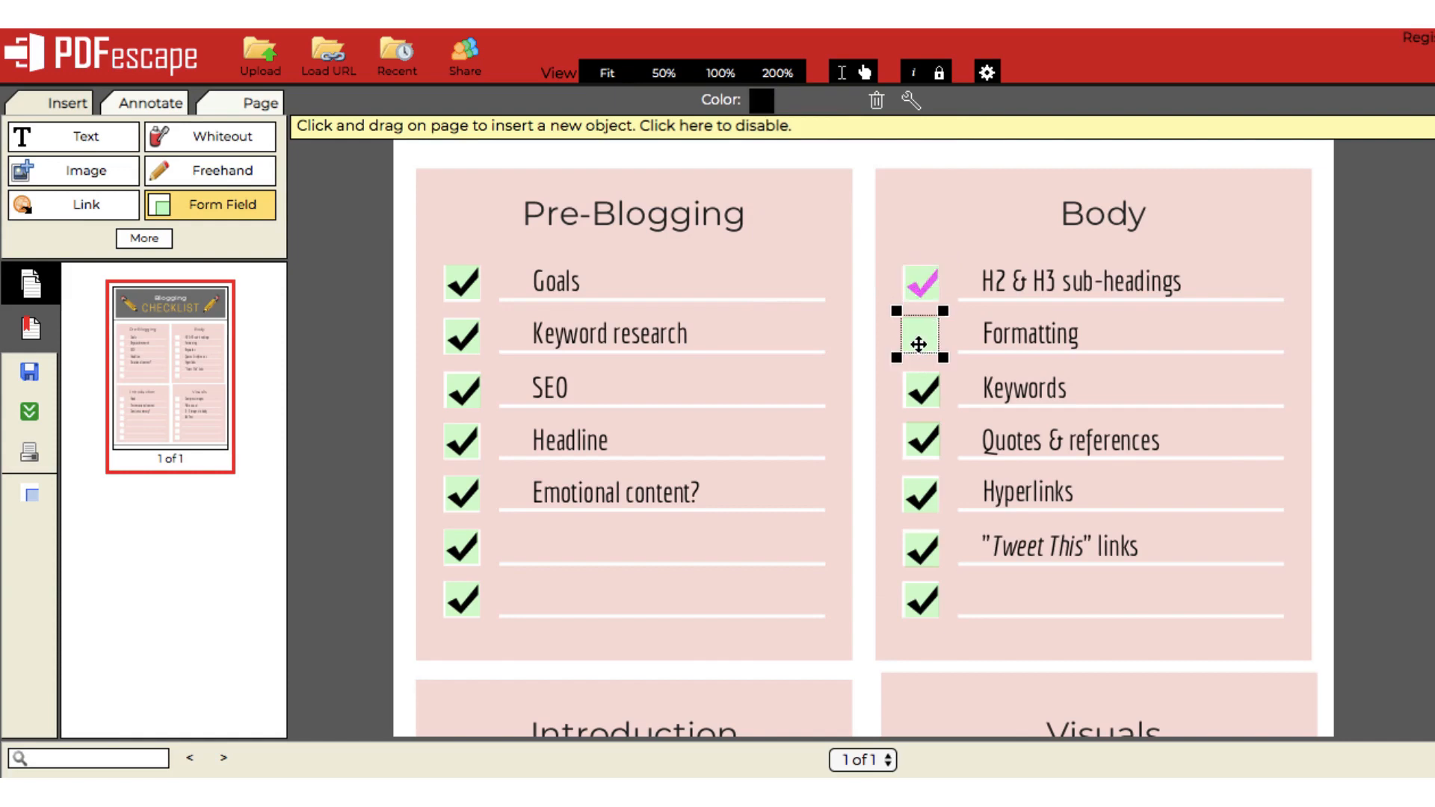
click(760, 104)
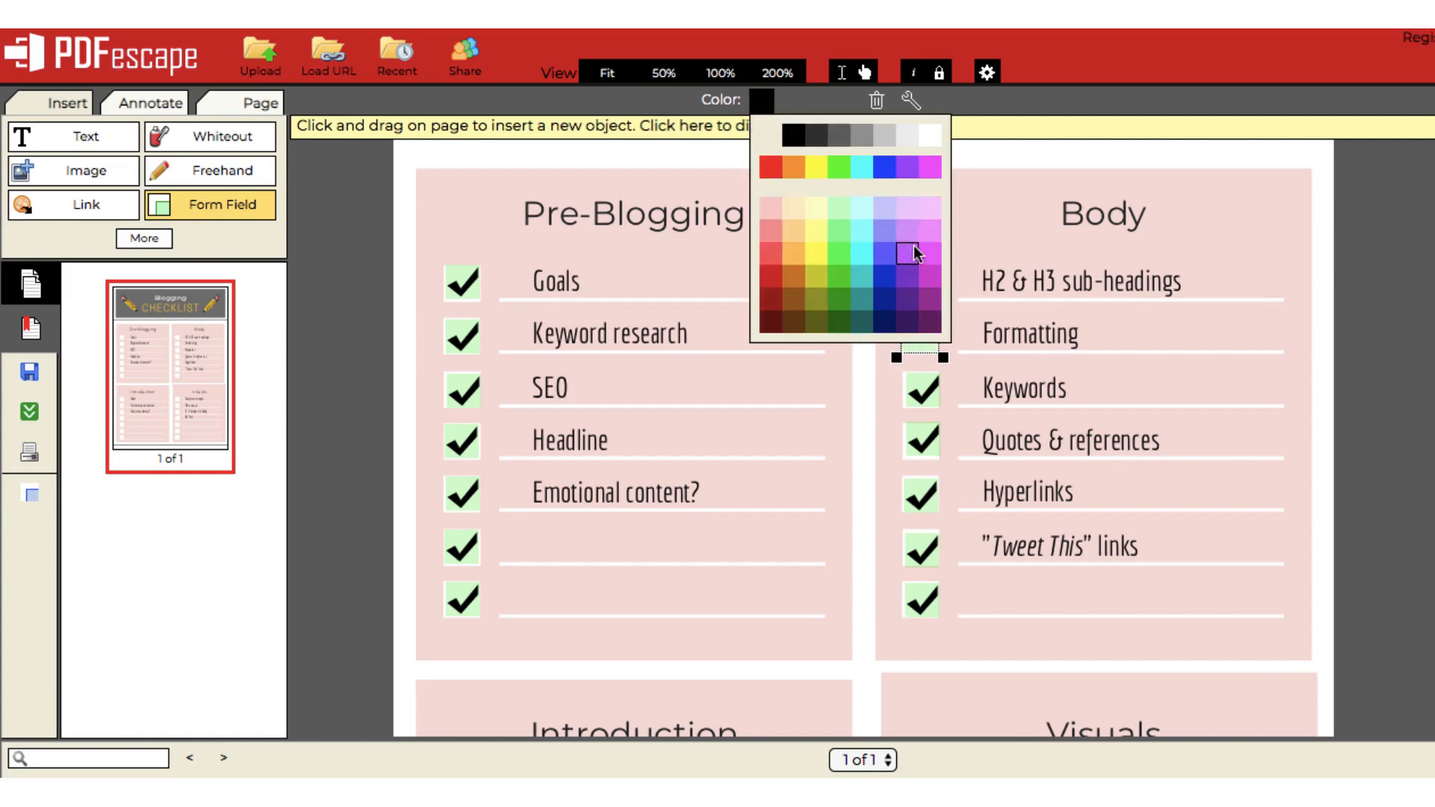
click(929, 258)
click(922, 333)
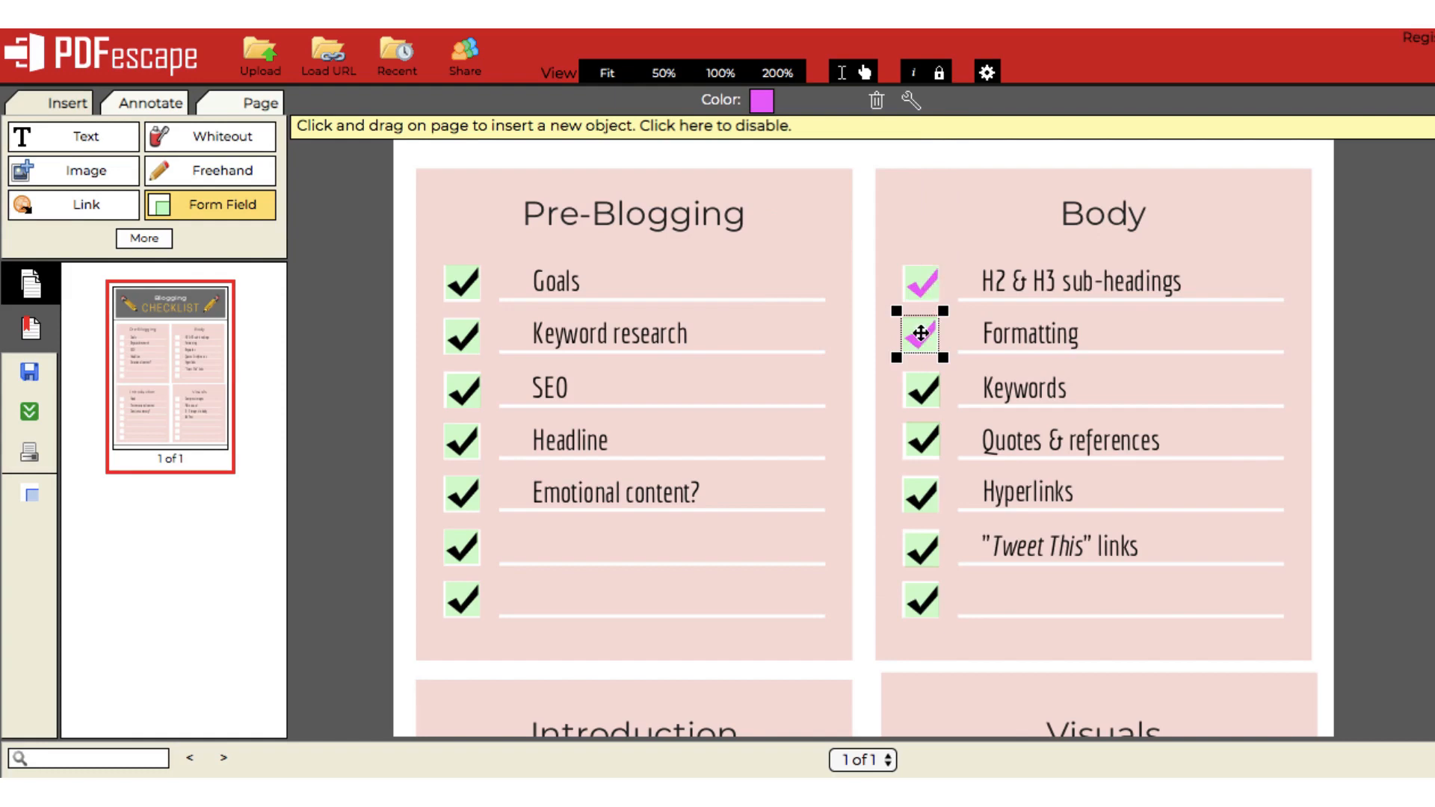
click(923, 390)
click(762, 105)
click(929, 257)
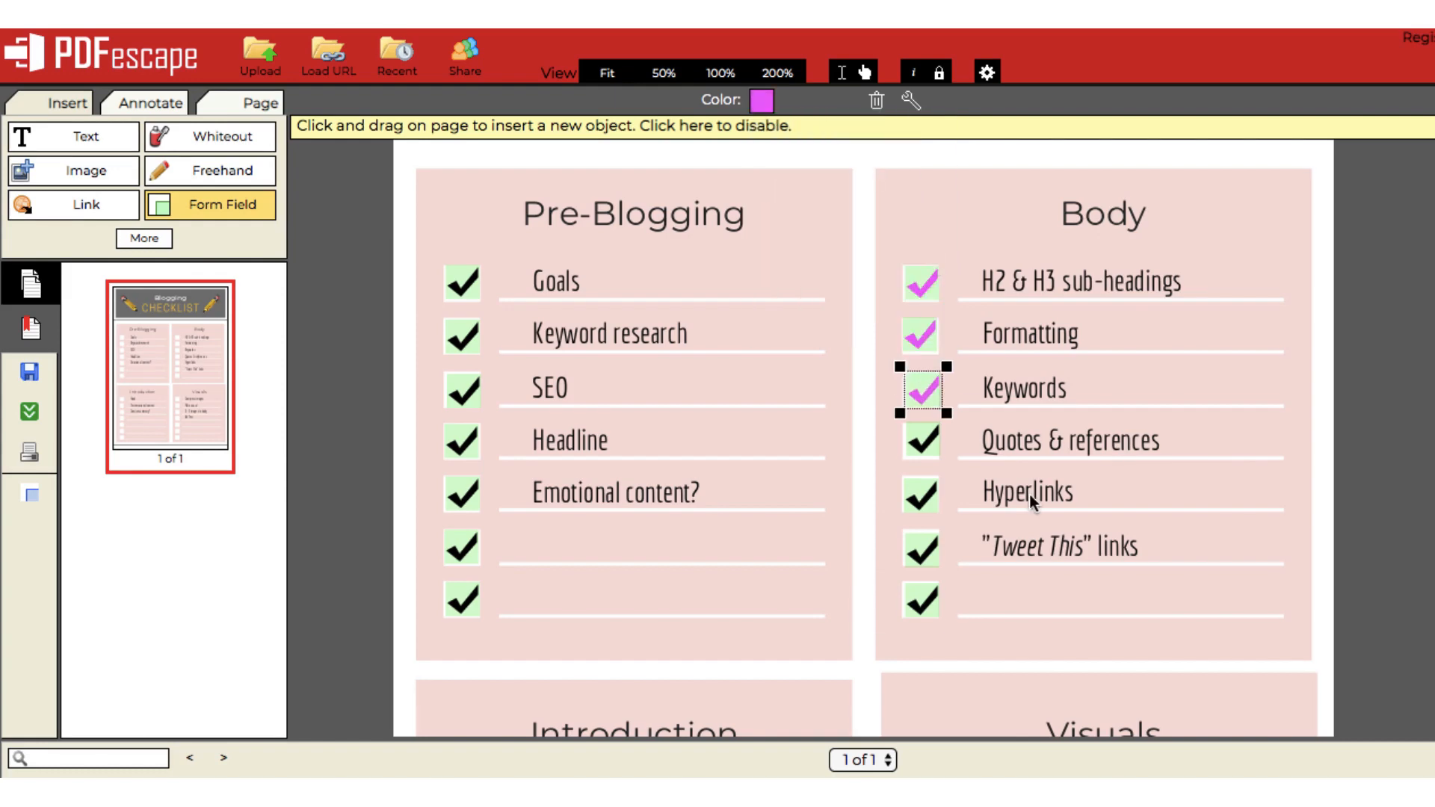
click(876, 112)
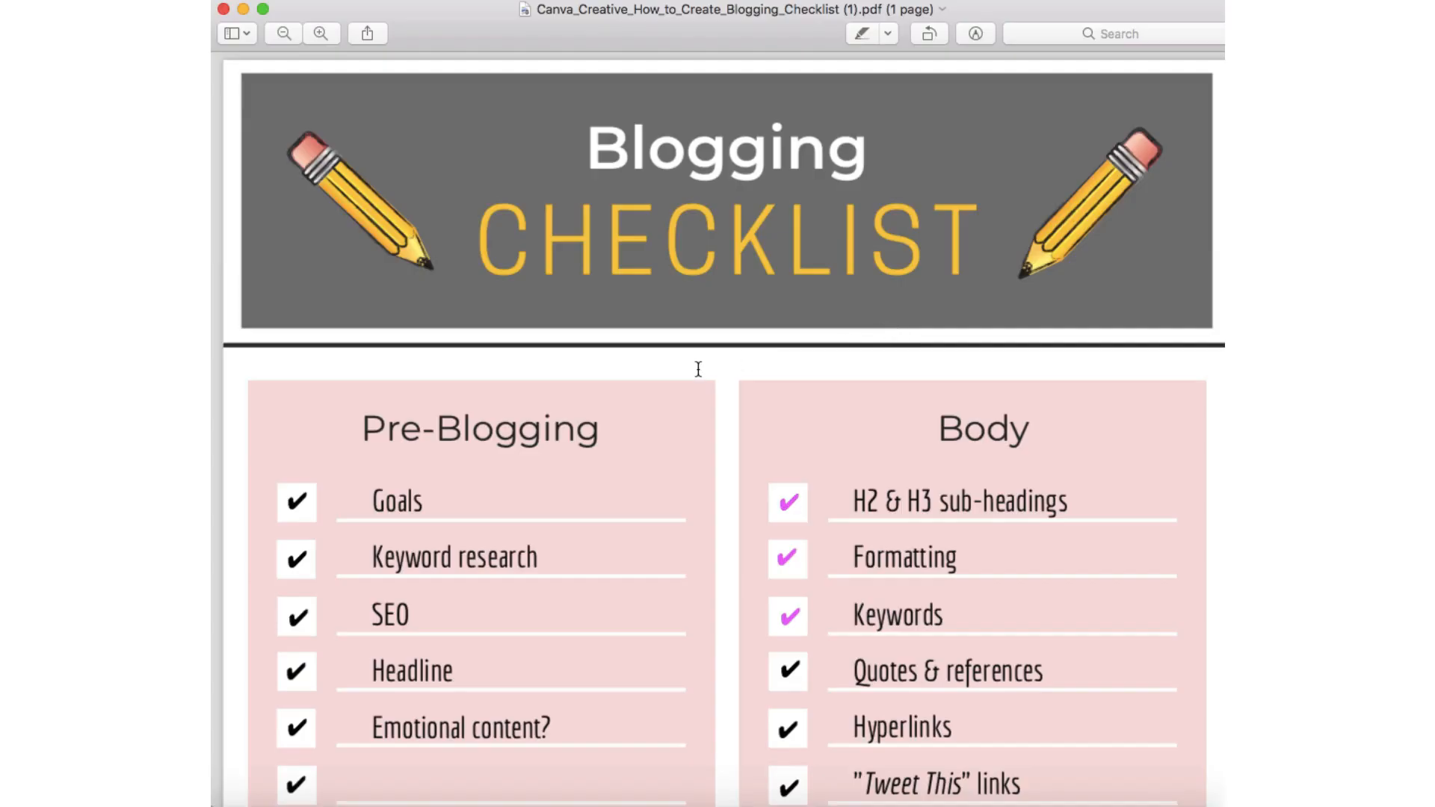
Switch to the downloaded PDF in Preview and toggle checkboxes in the Pre-Blogging and Body sections to test them.
click(294, 515)
click(298, 565)
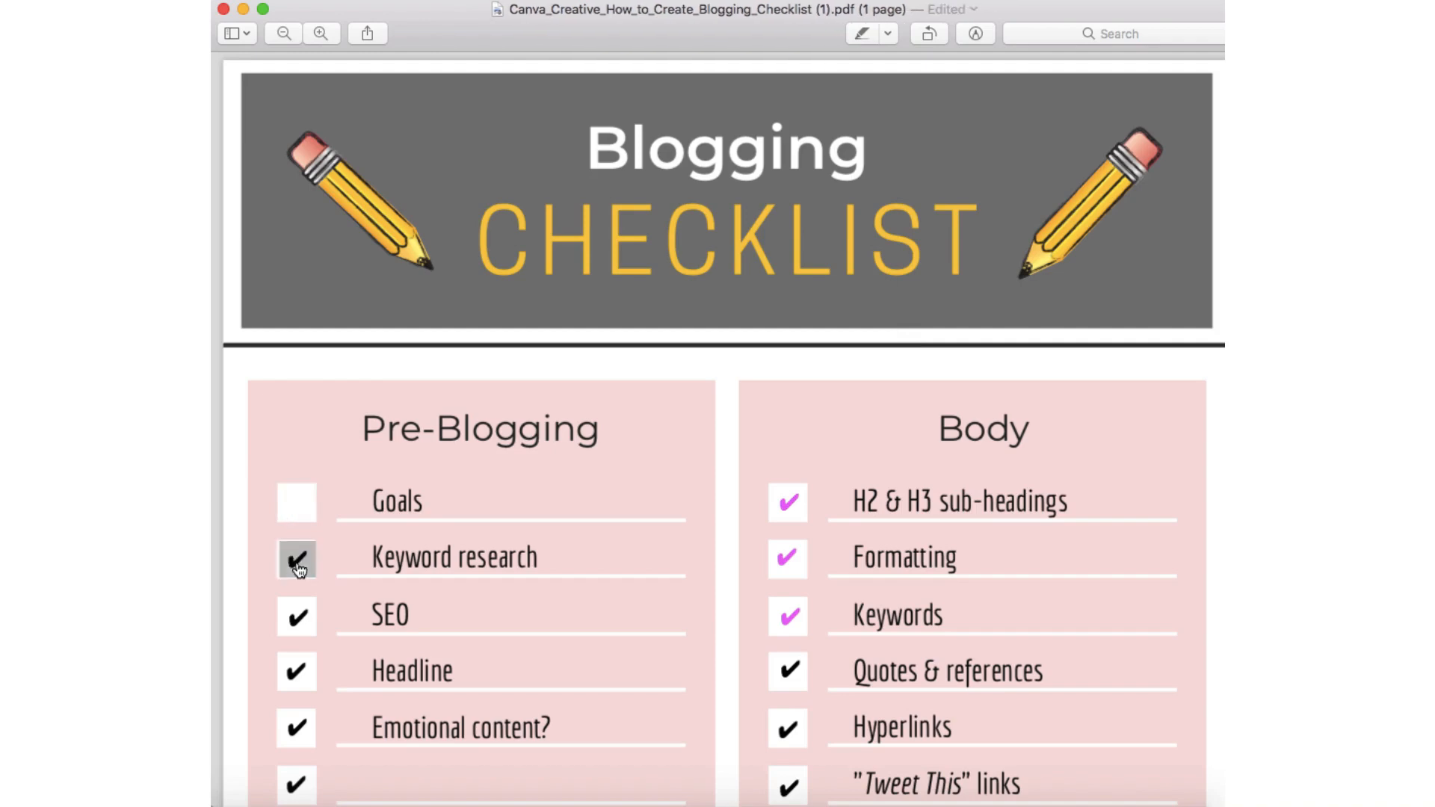
click(298, 617)
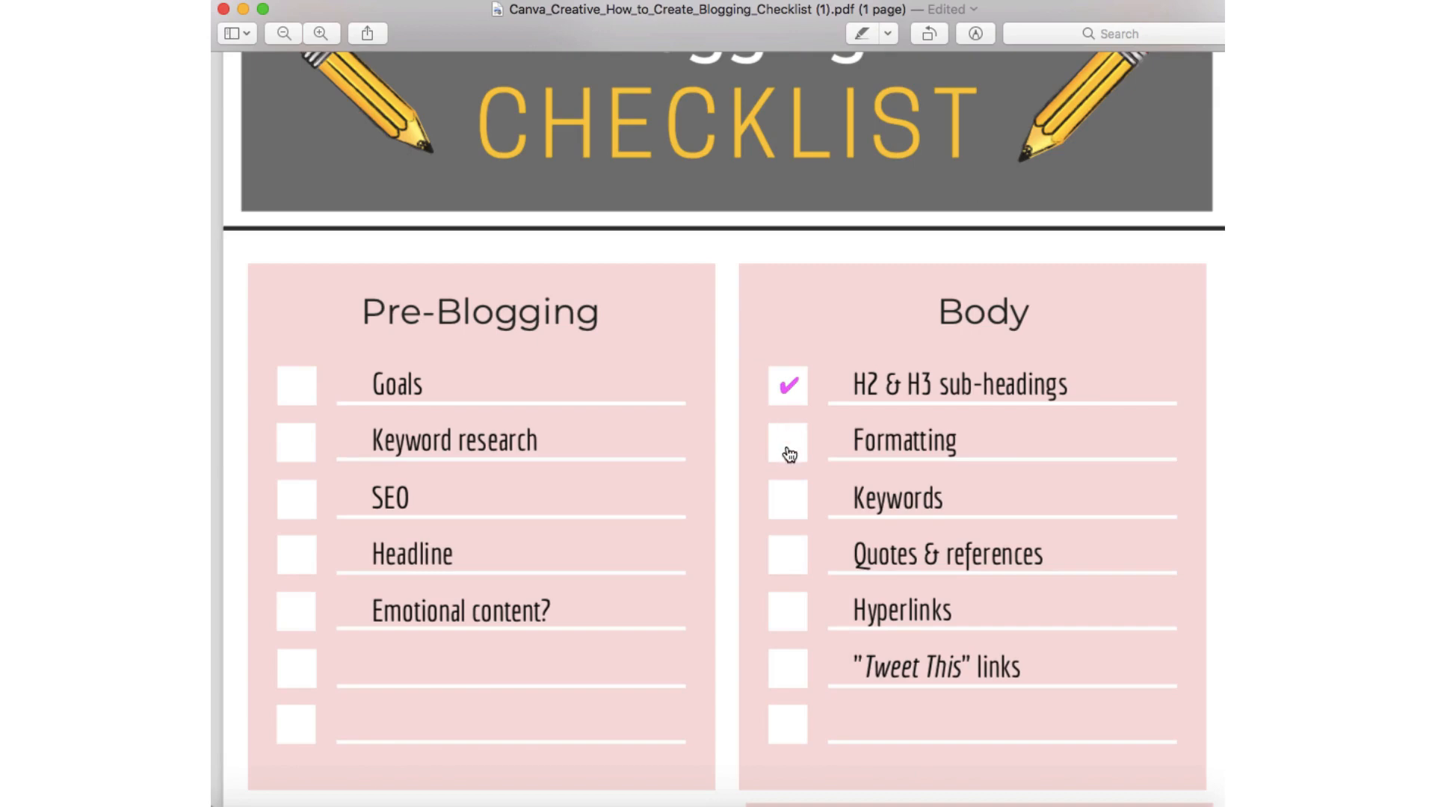
click(793, 499)
click(789, 556)
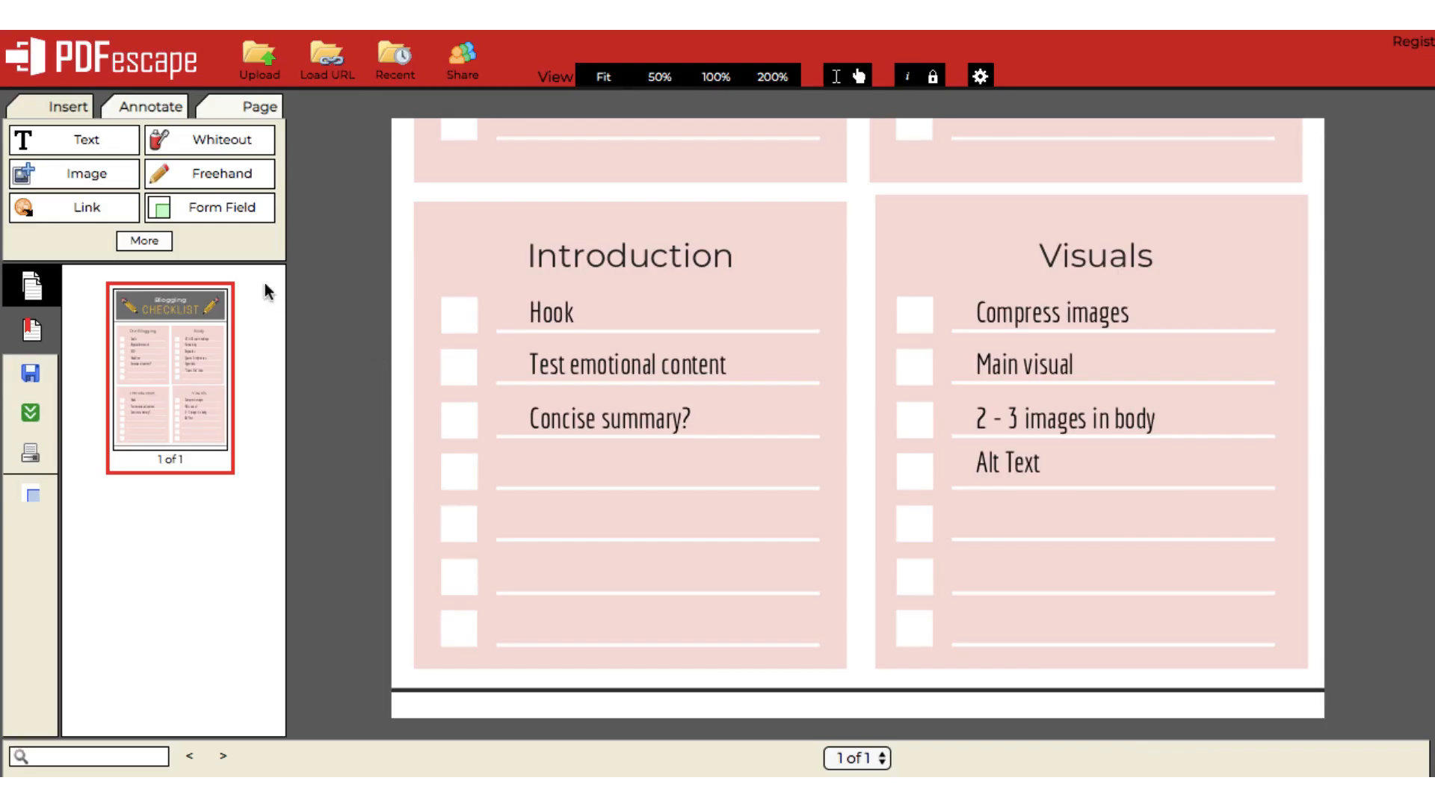
In PDFescape, insert a Text form field on the blank line below Concise summary? and enter "Edit text here".
click(237, 213)
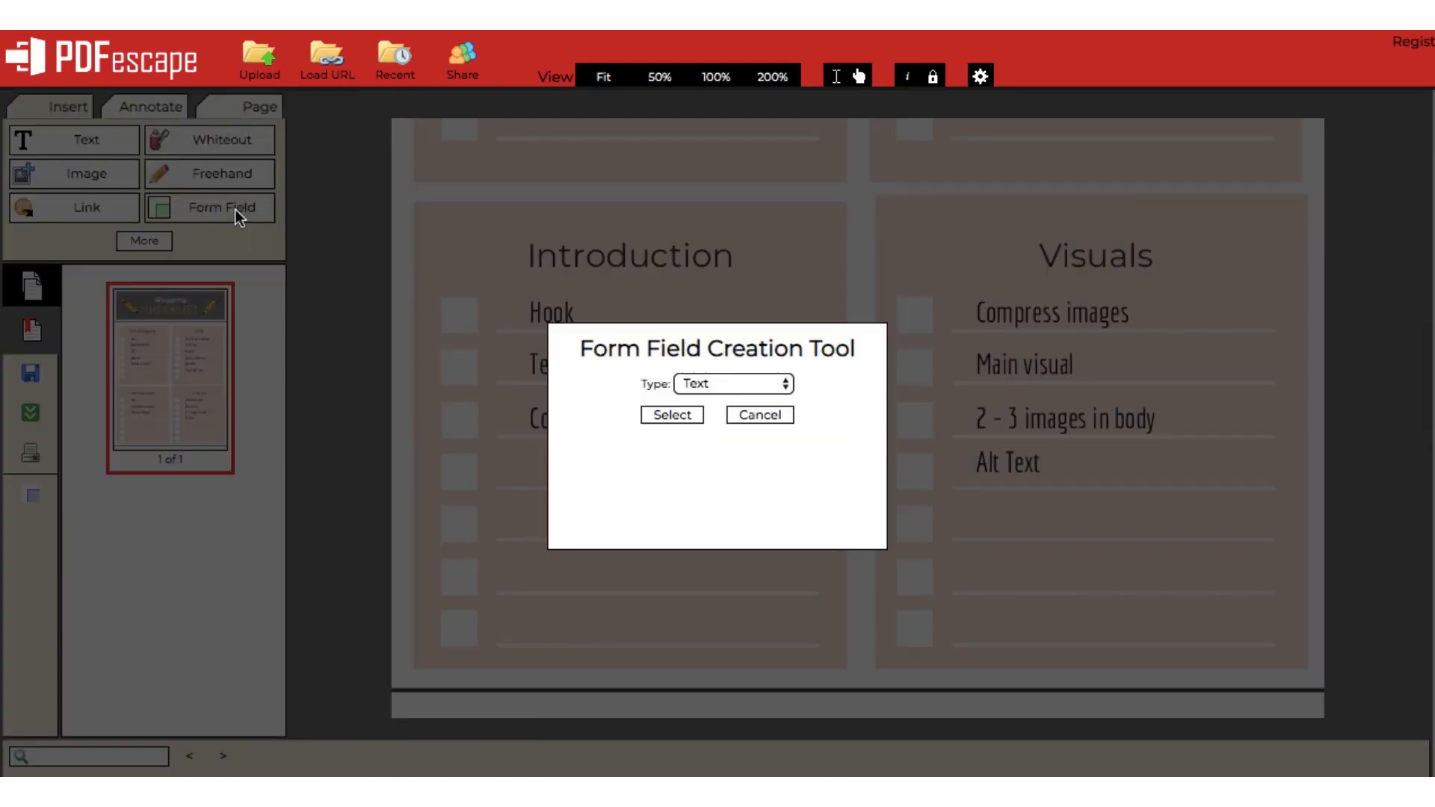
click(686, 389)
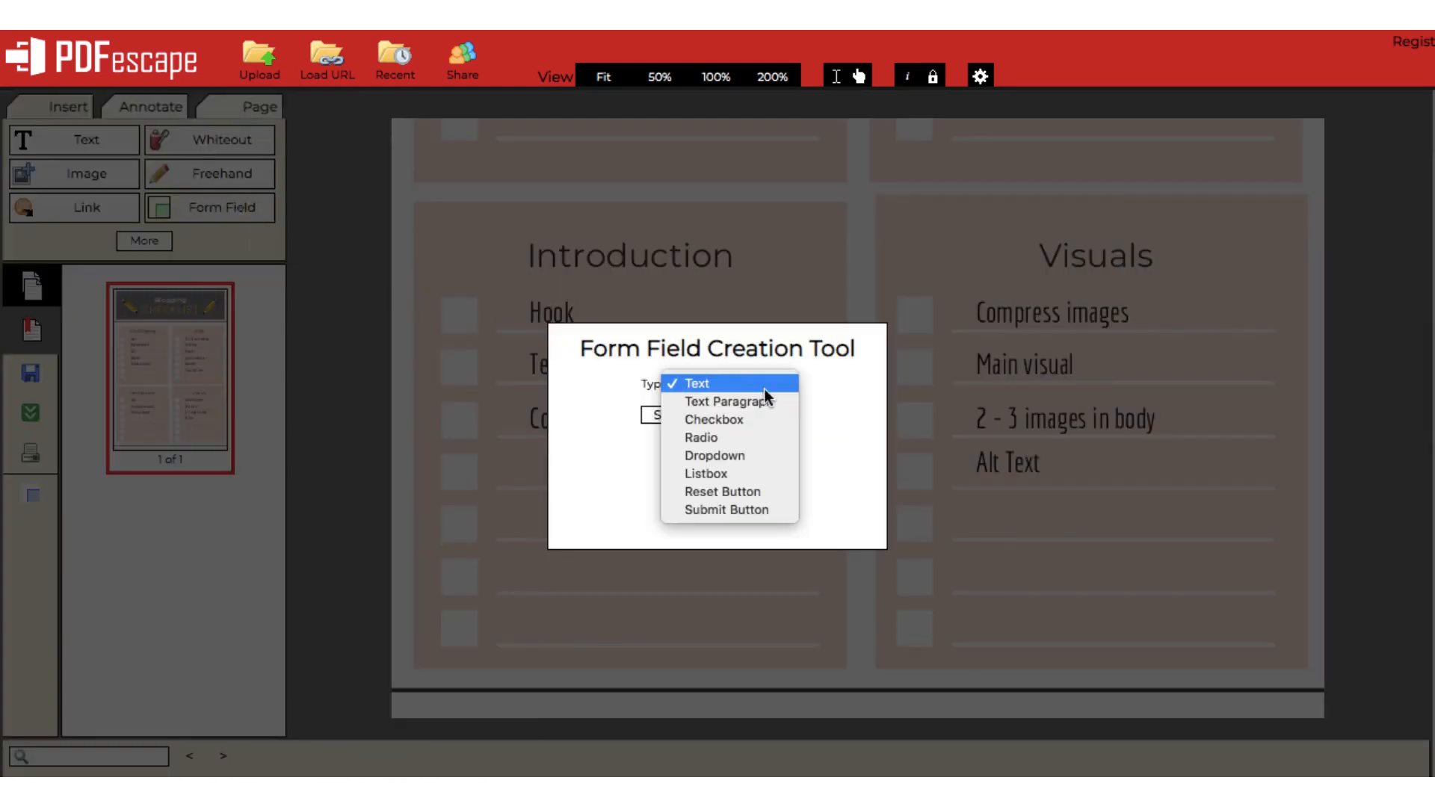
click(762, 386)
click(672, 415)
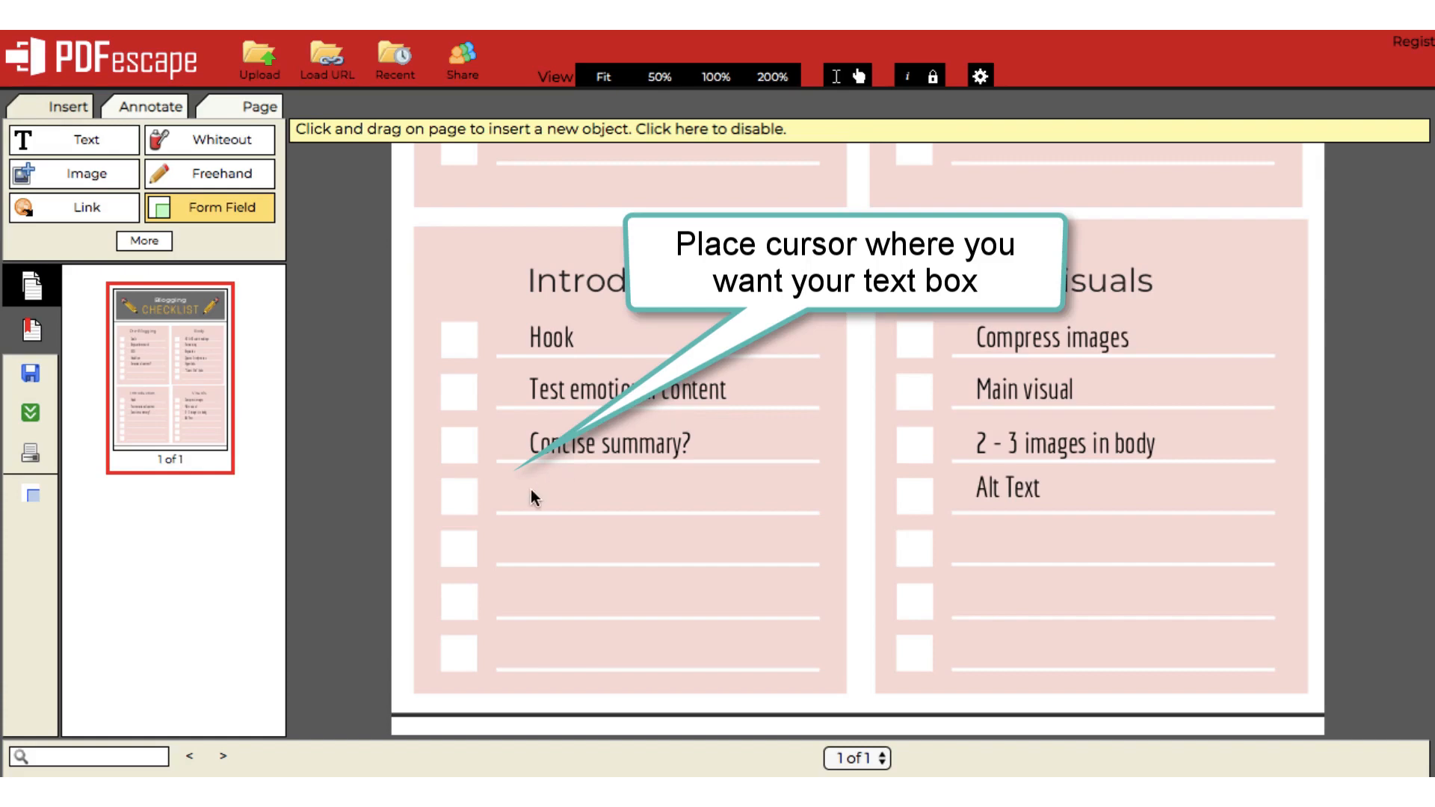
drag(519, 480, 797, 507)
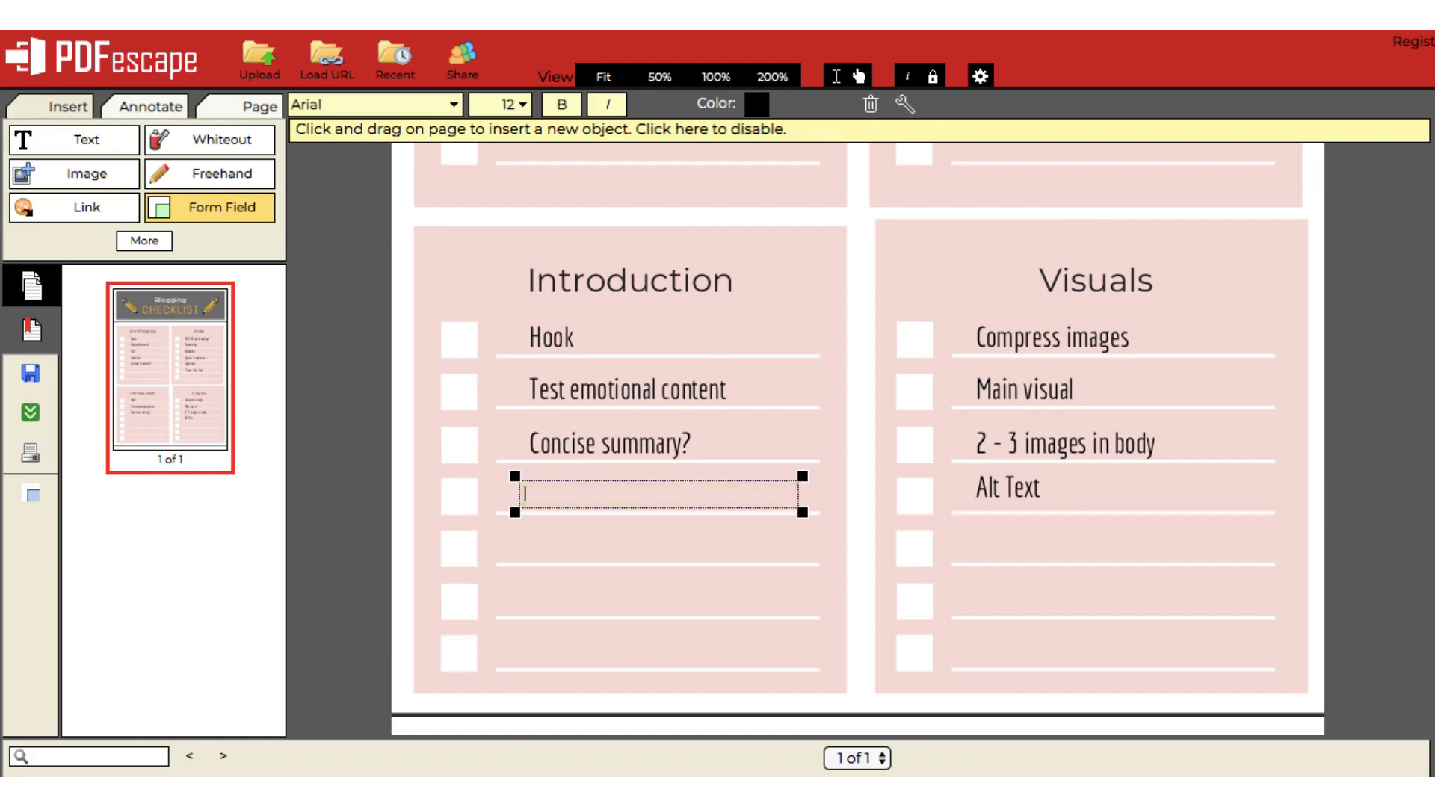
text(Edit text here)
Format the new text field in the Introduction section as Verdana, size 14, bold, in a medium violet-blue colour.
drag(625, 495, 503, 497)
click(453, 104)
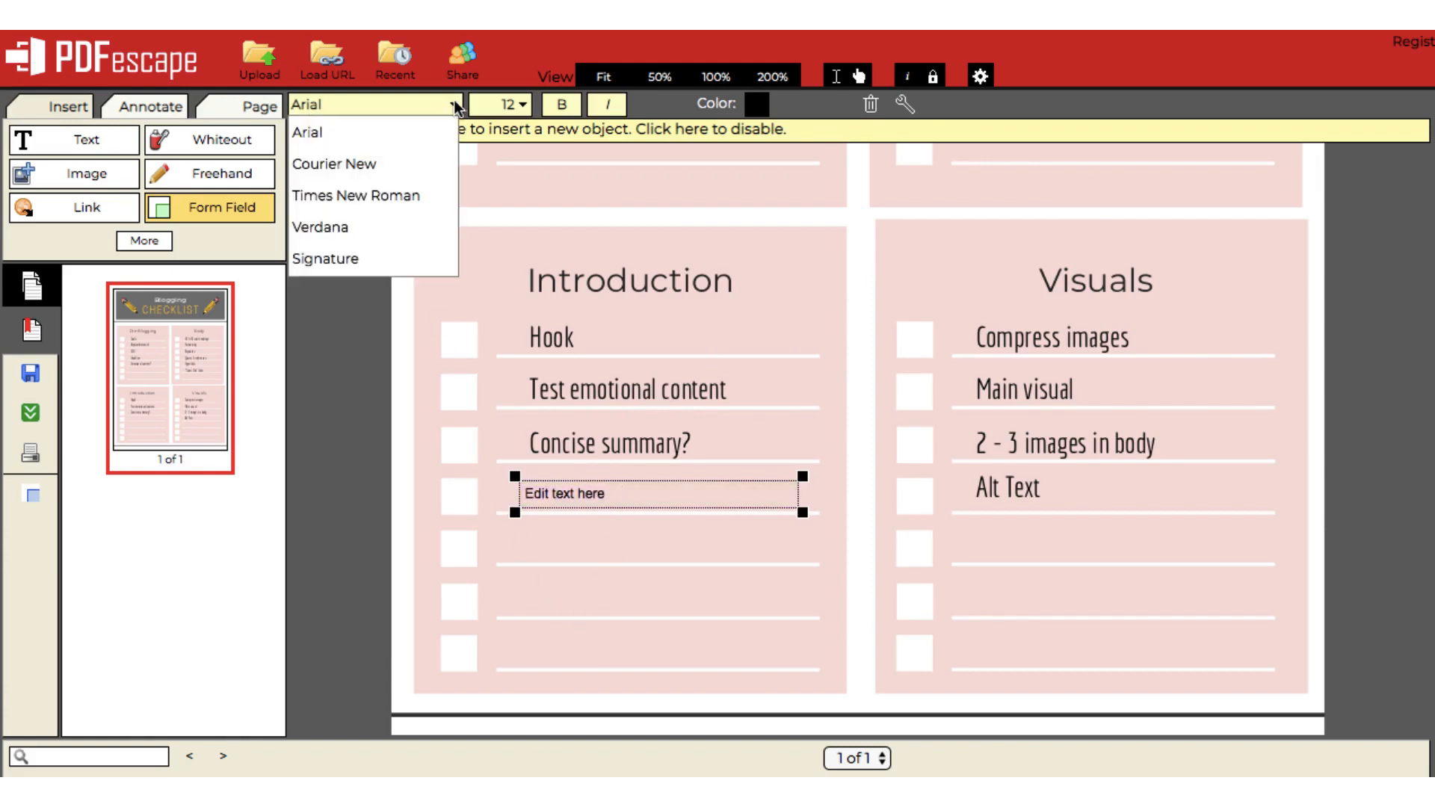
click(402, 223)
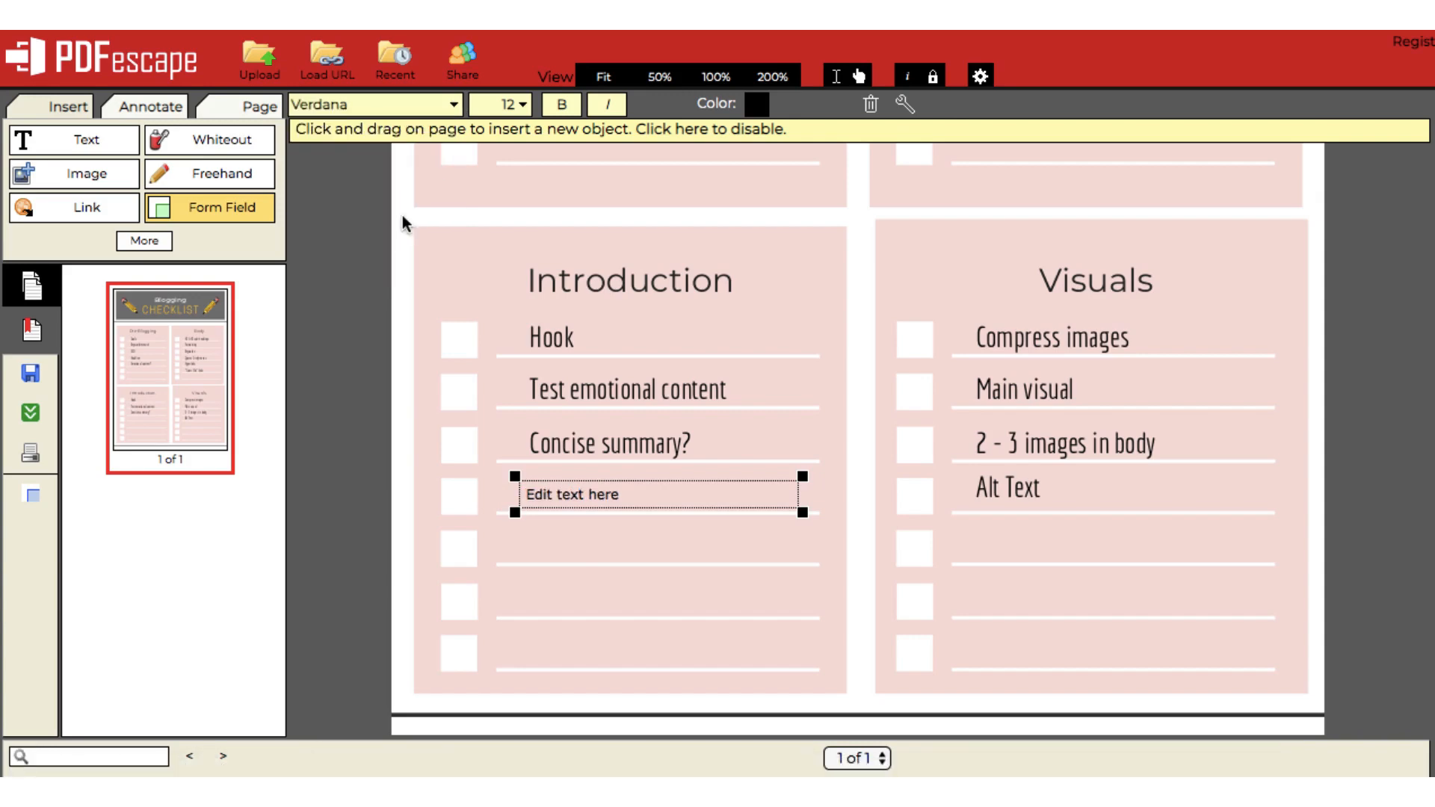
click(522, 105)
click(526, 480)
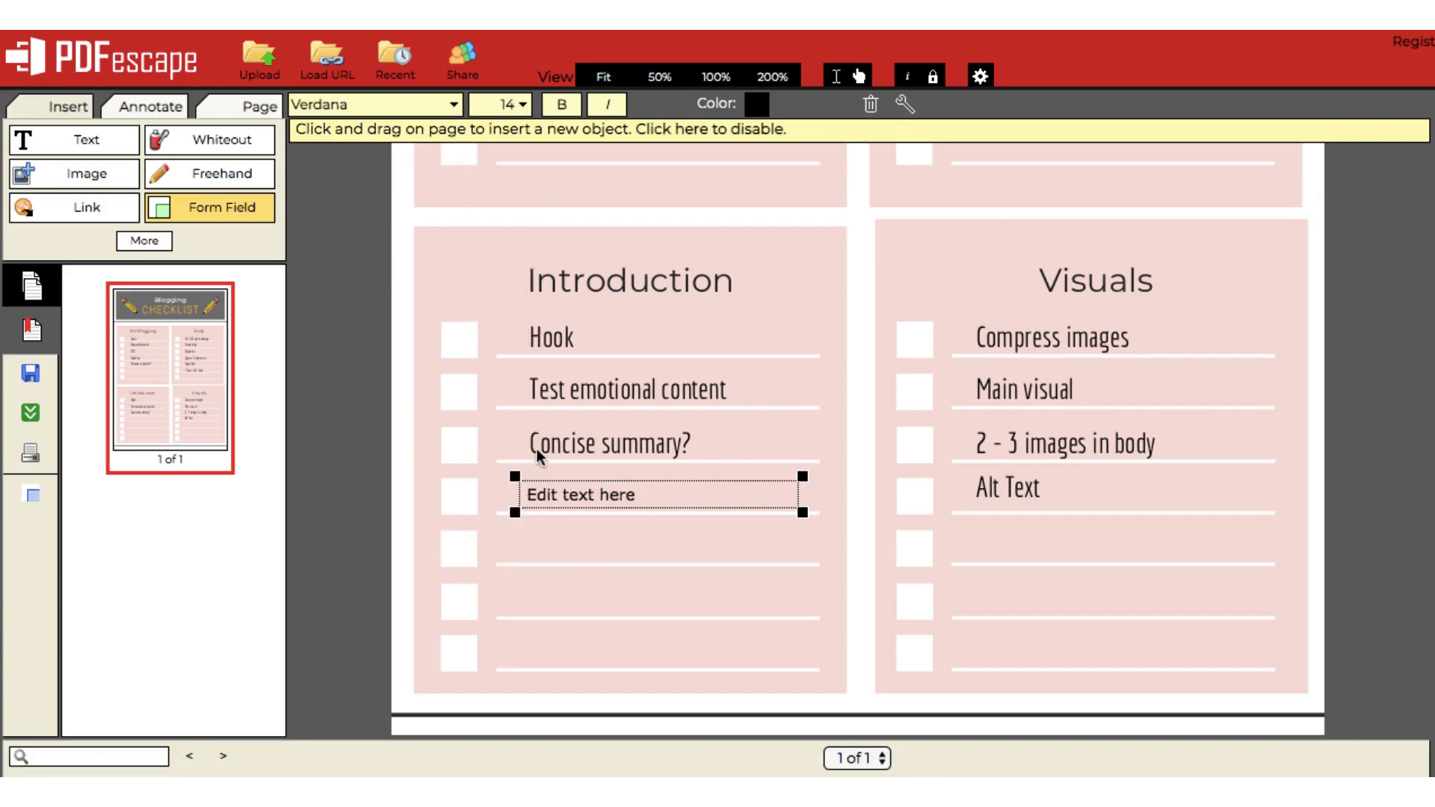
click(562, 105)
click(756, 104)
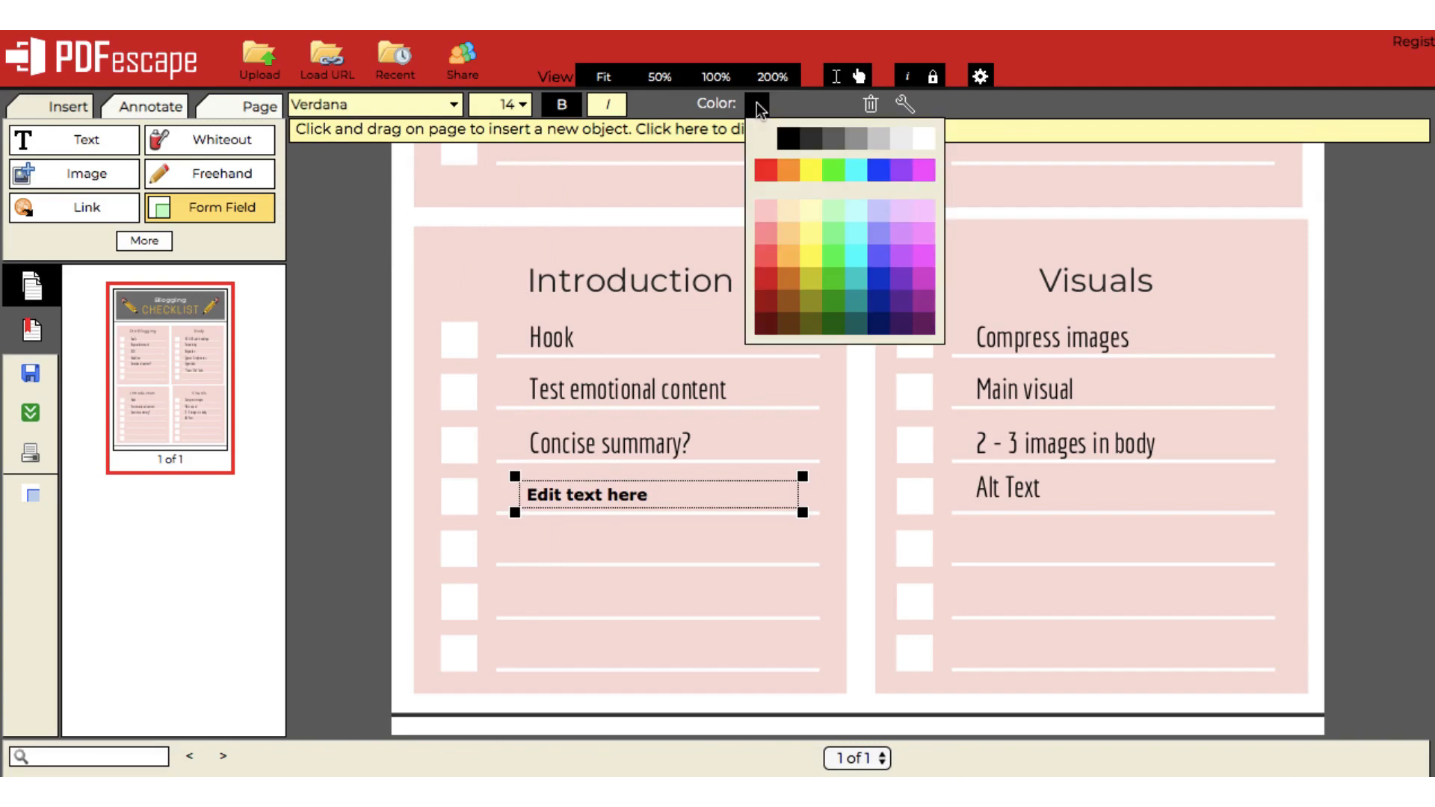
click(877, 263)
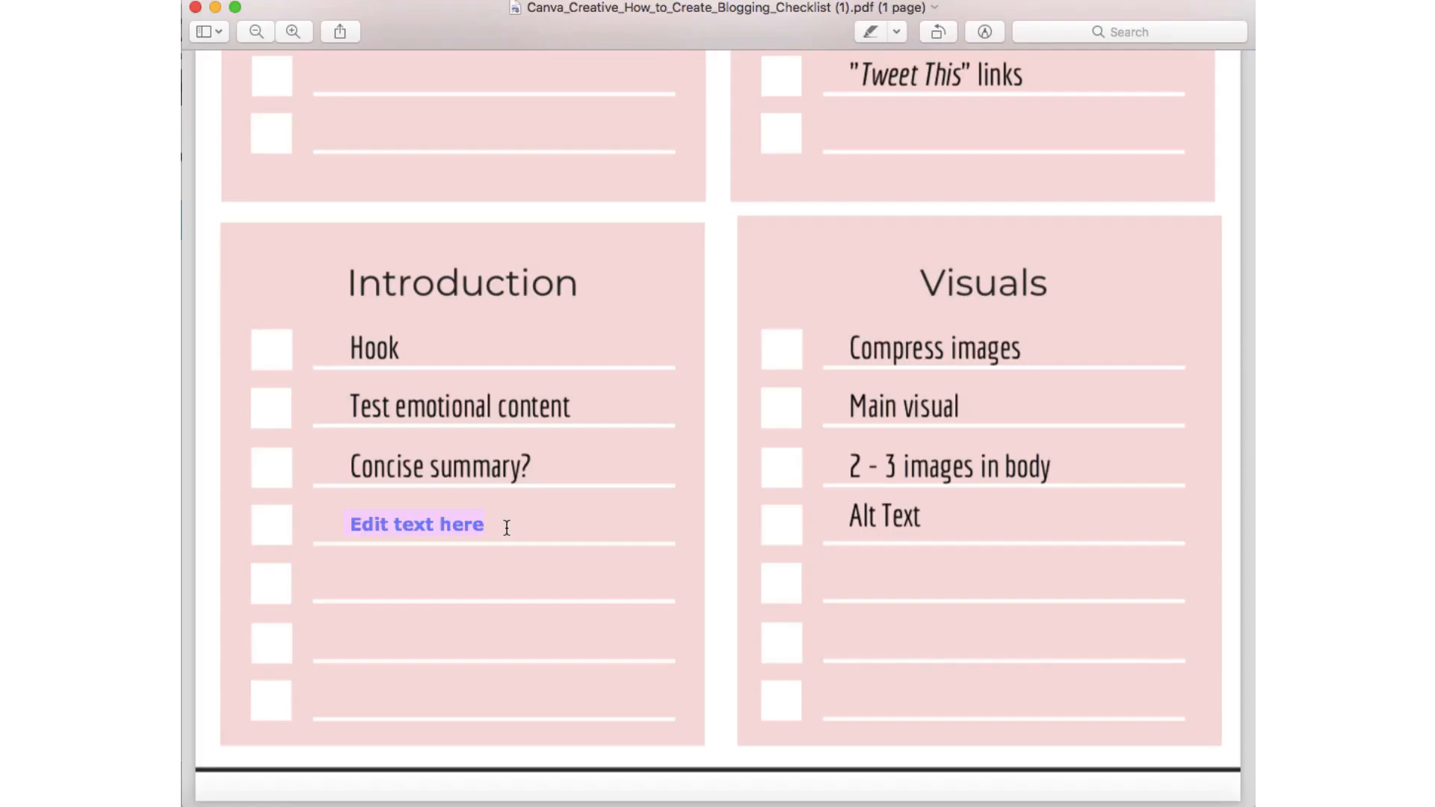
In the downloaded PDF in Preview, replace the Introduction text field's content with "Editable text box here...".
key(BackSpace)
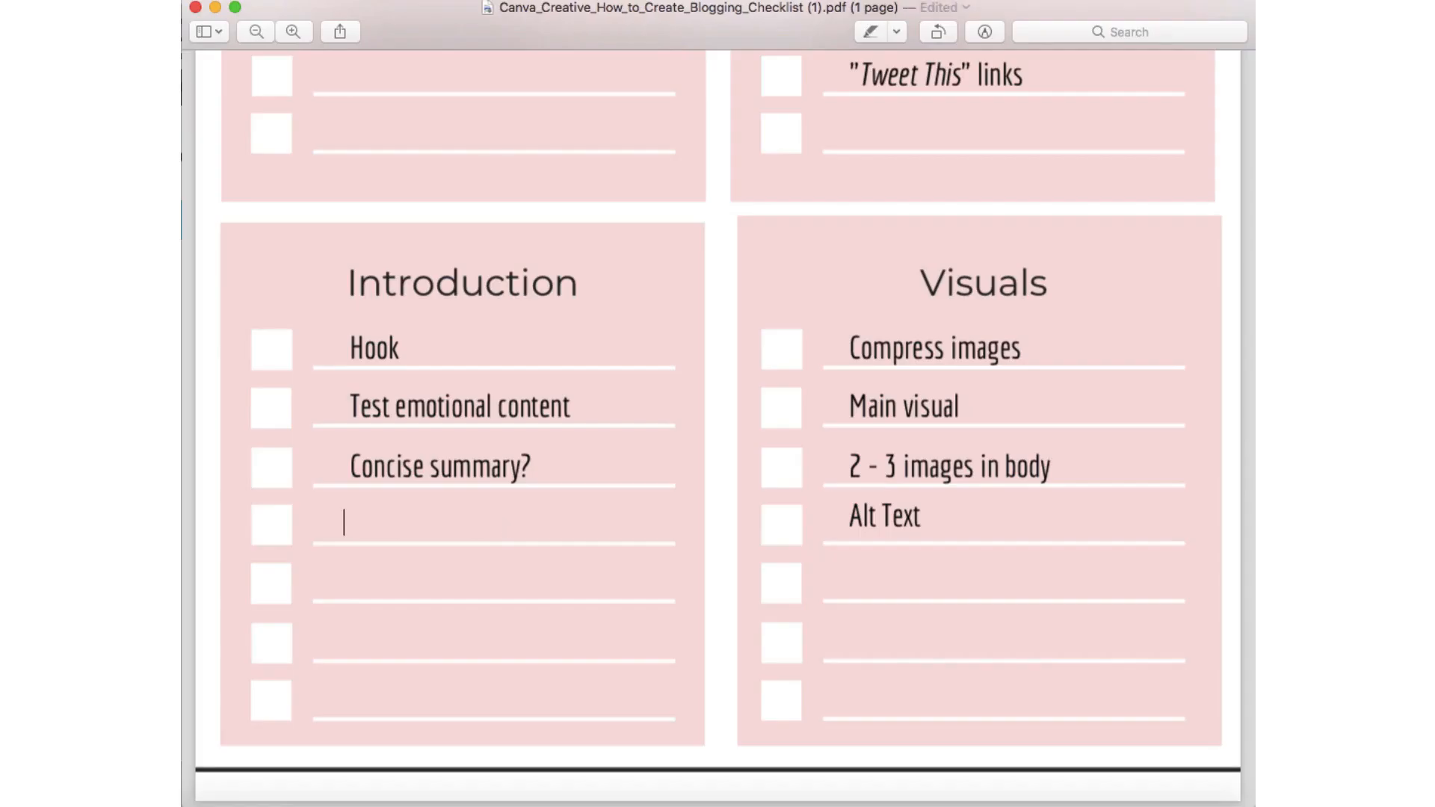
click(391, 530)
text(Editable text box here...)
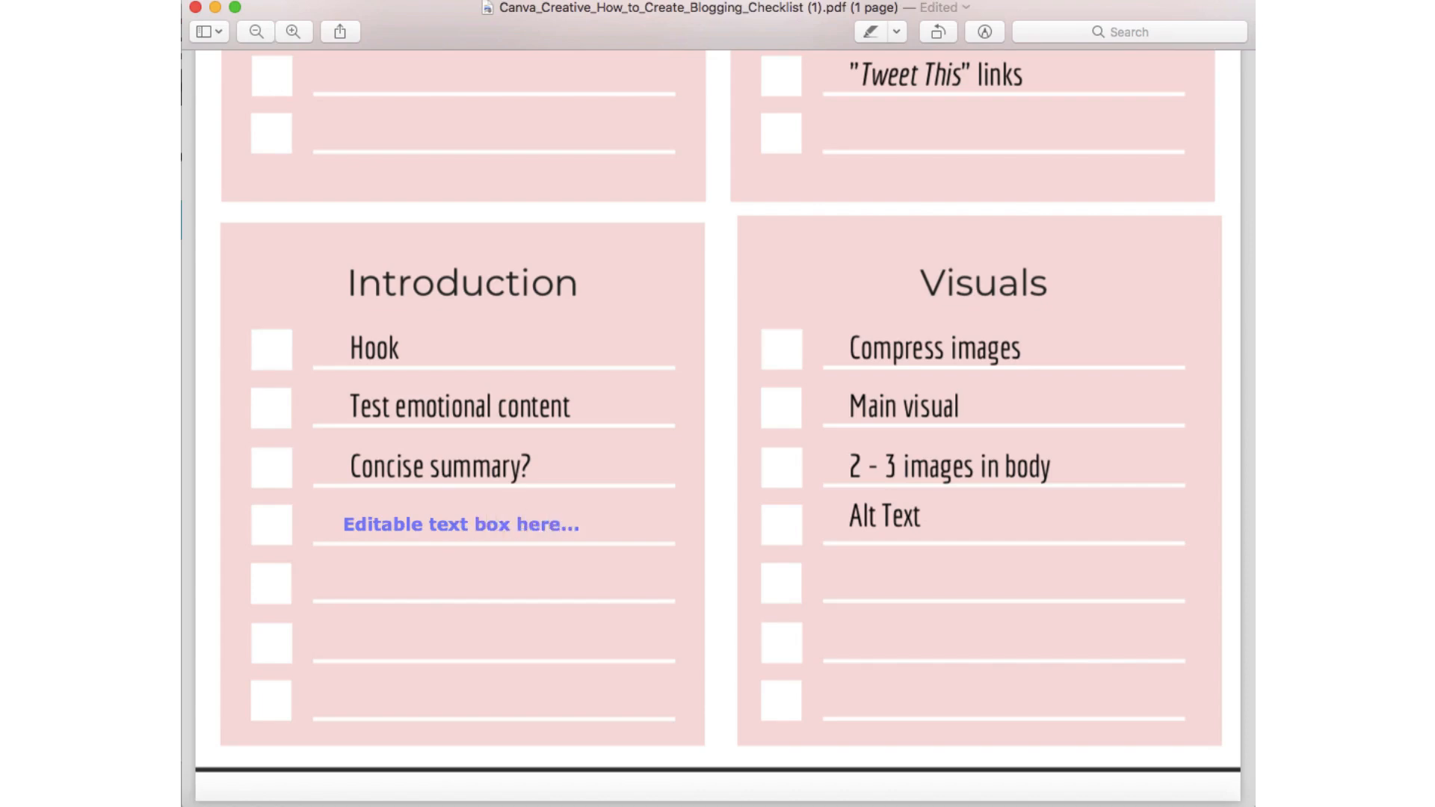
click(367, 606)
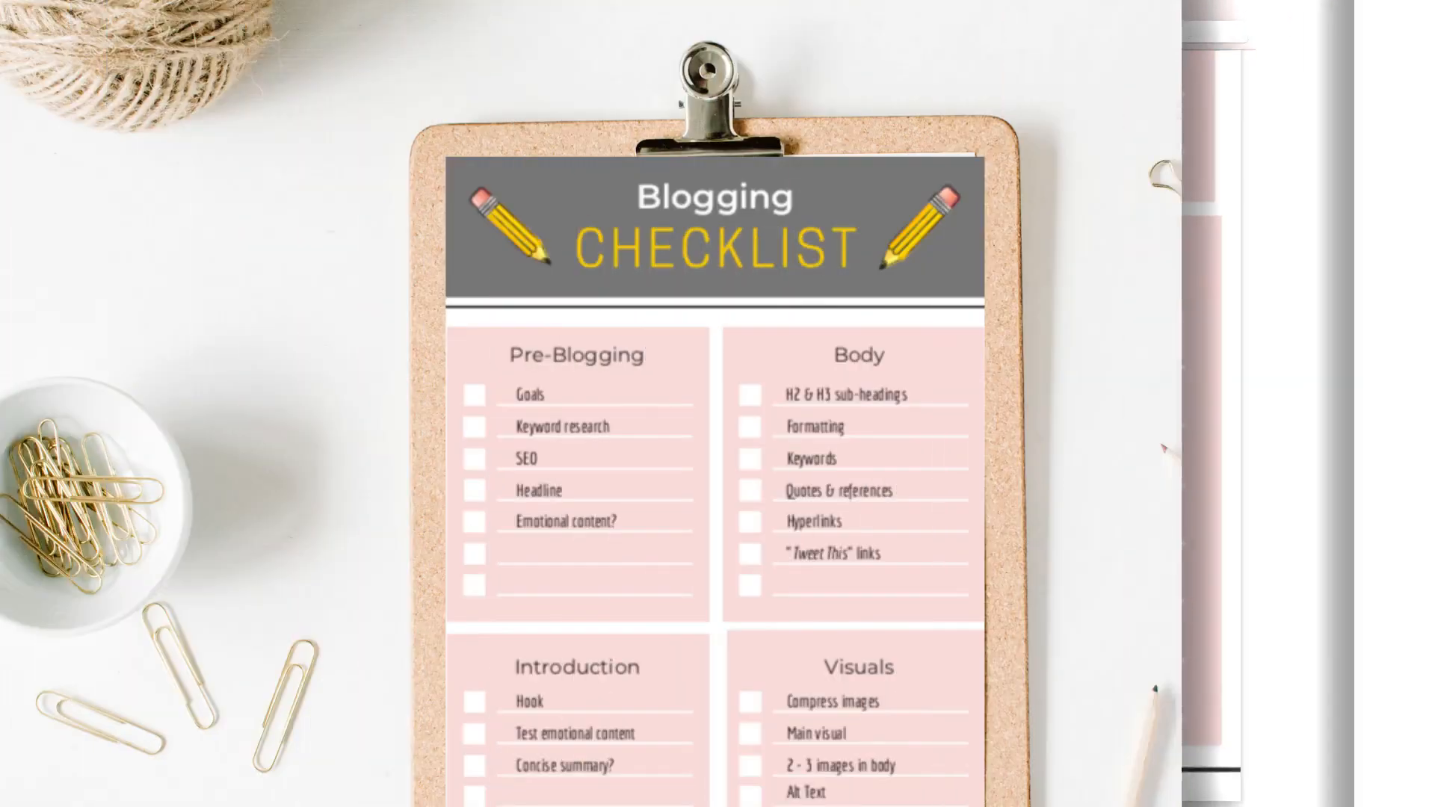